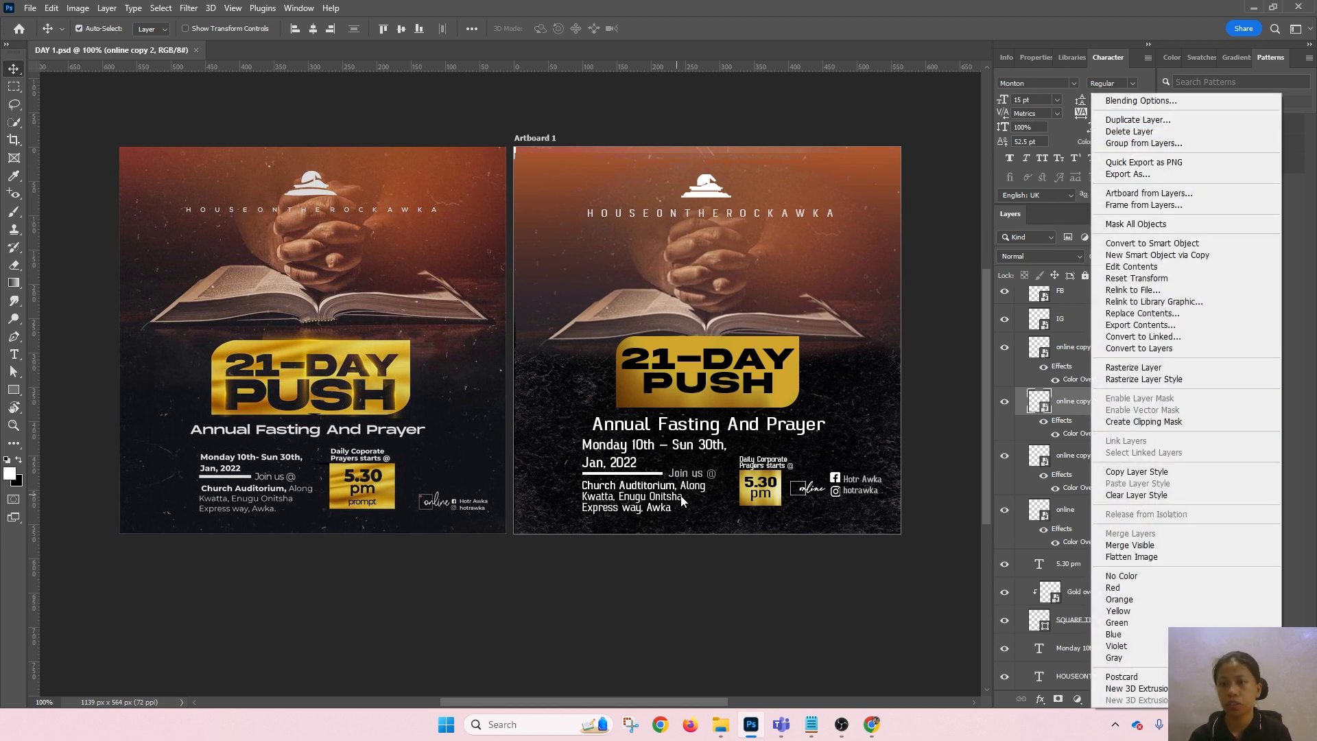
click(737, 477)
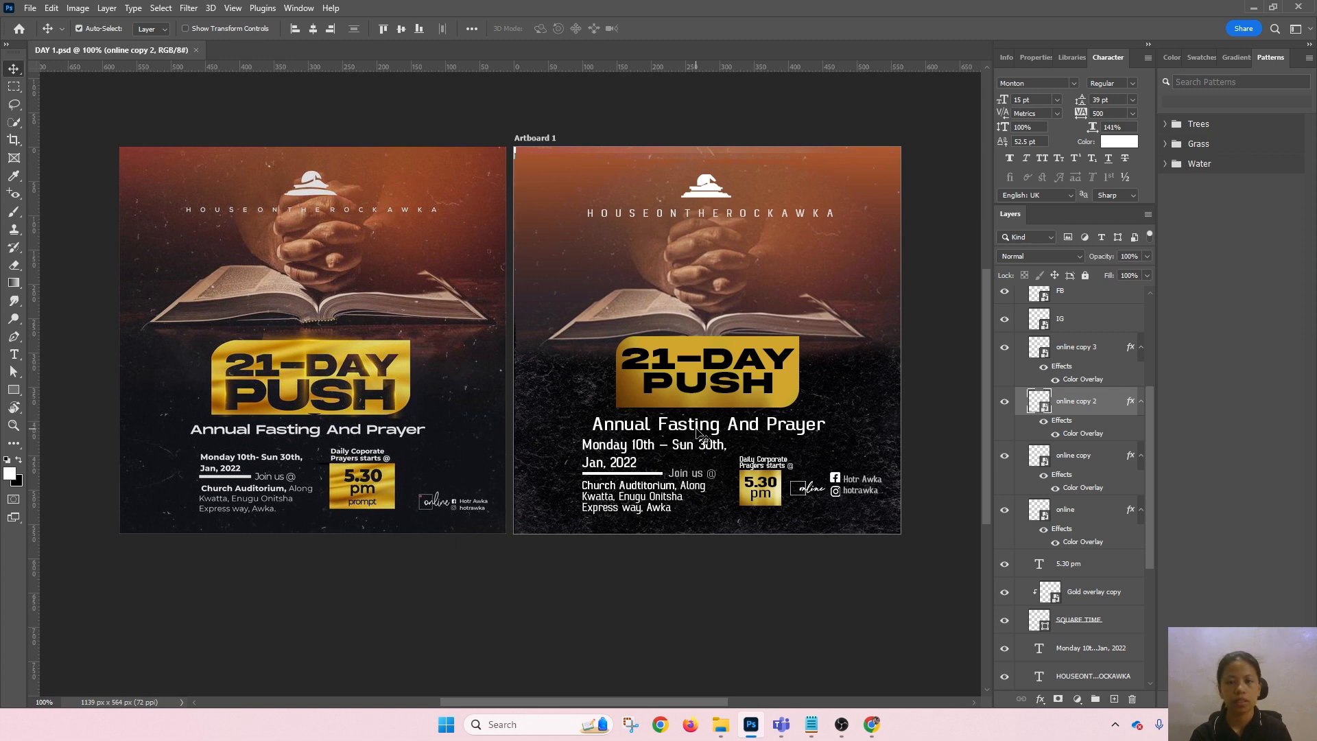
scroll(736, 386, down, 1)
scroll(769, 393, up, 1)
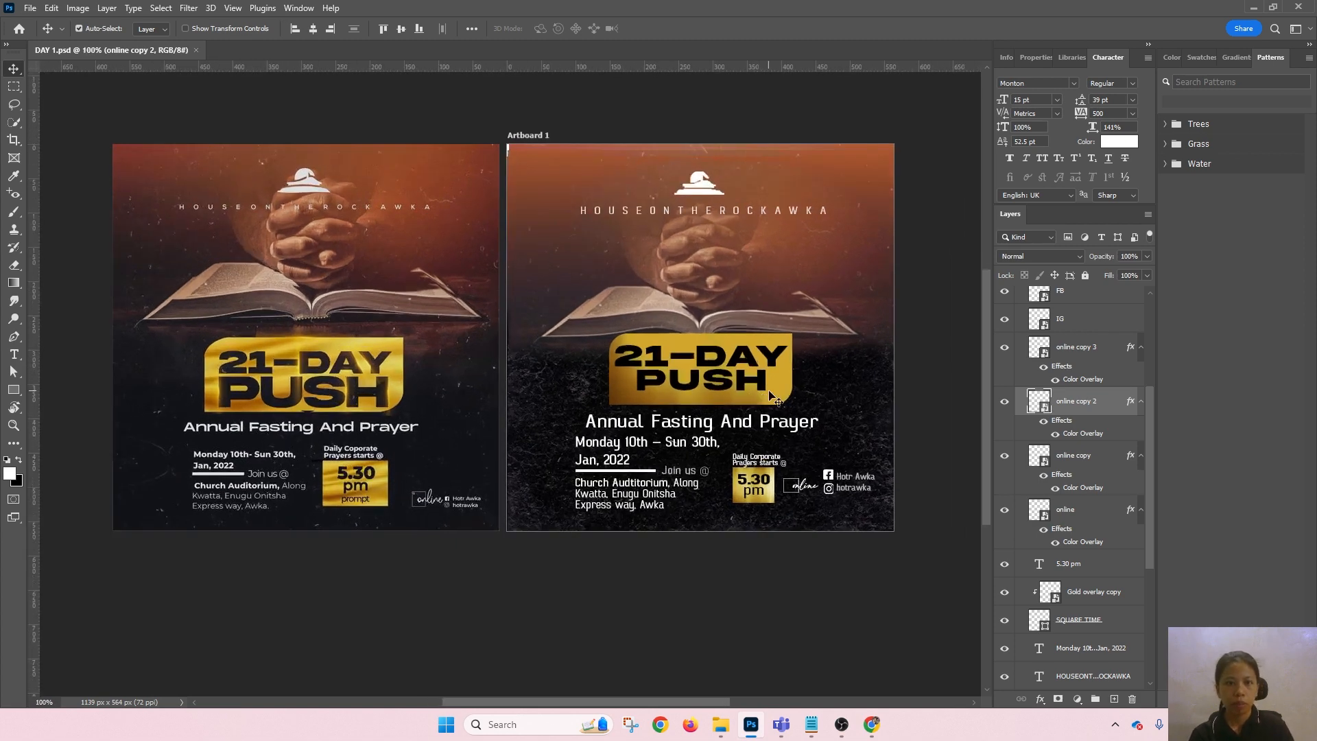
scroll(734, 432, down, 1)
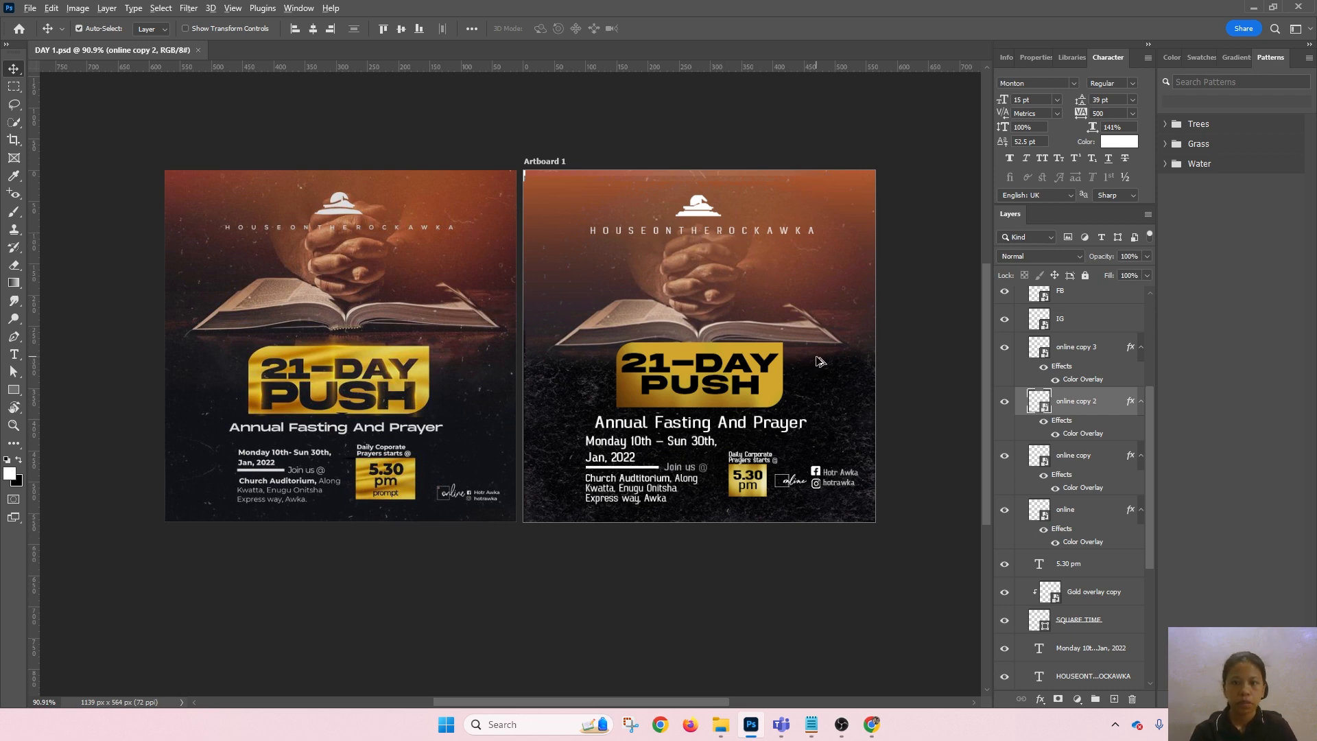
scroll(820, 357, up, 1)
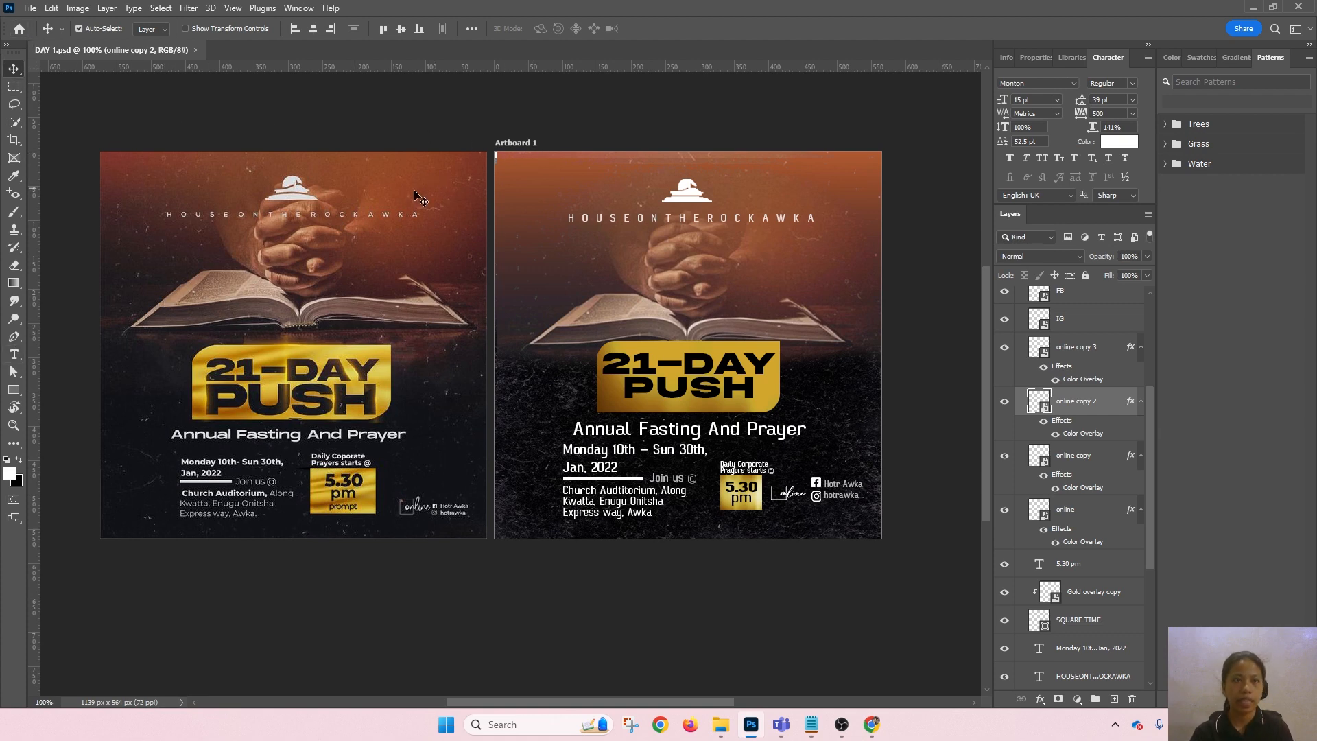
- Export the finished poster artboard as a PNG with transparency, saved as Artboard 1 on the Desktop
click(30, 8)
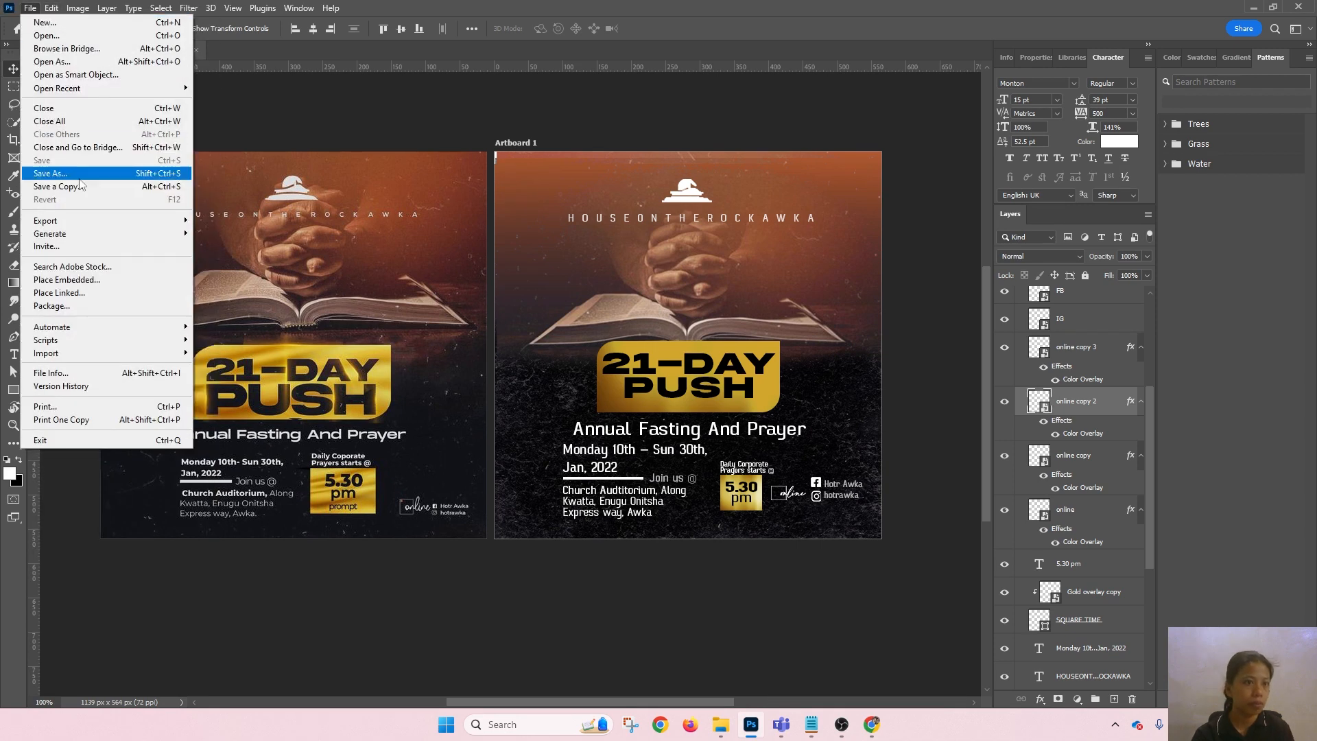
mouse_move(120, 225)
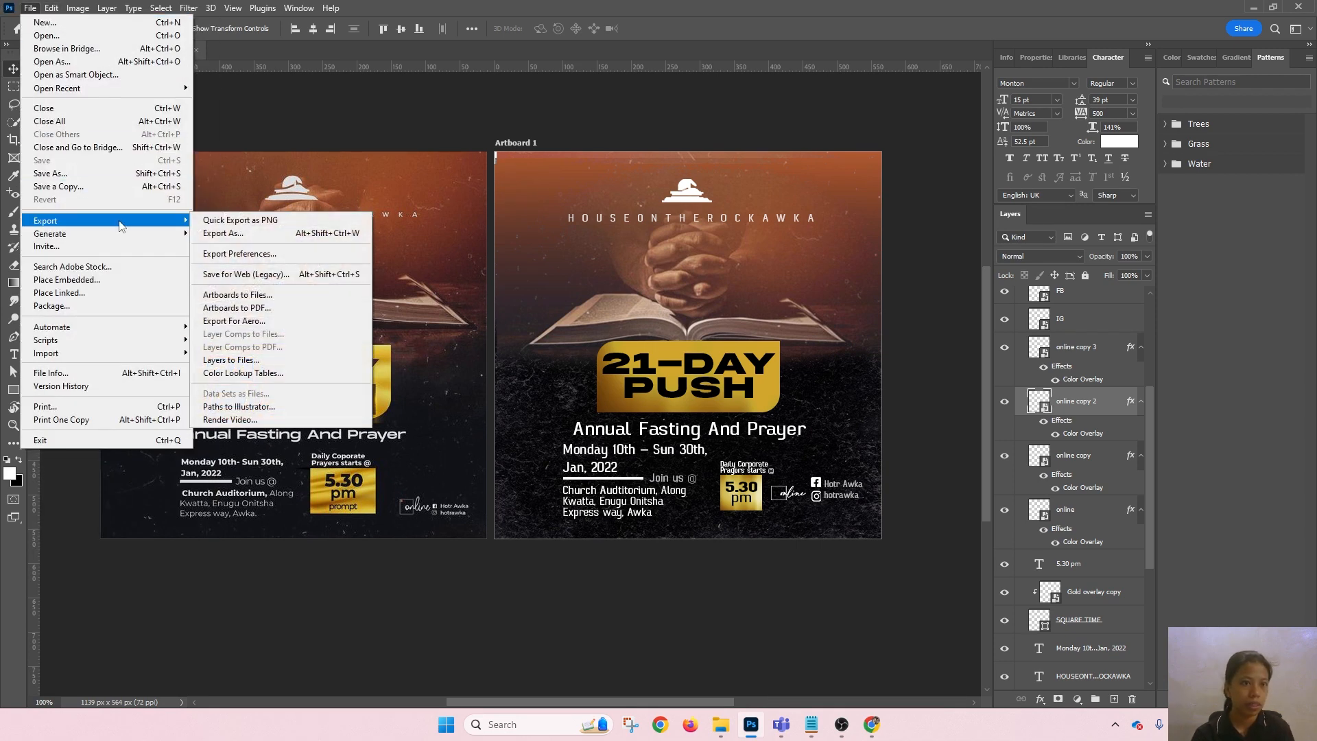
click(284, 235)
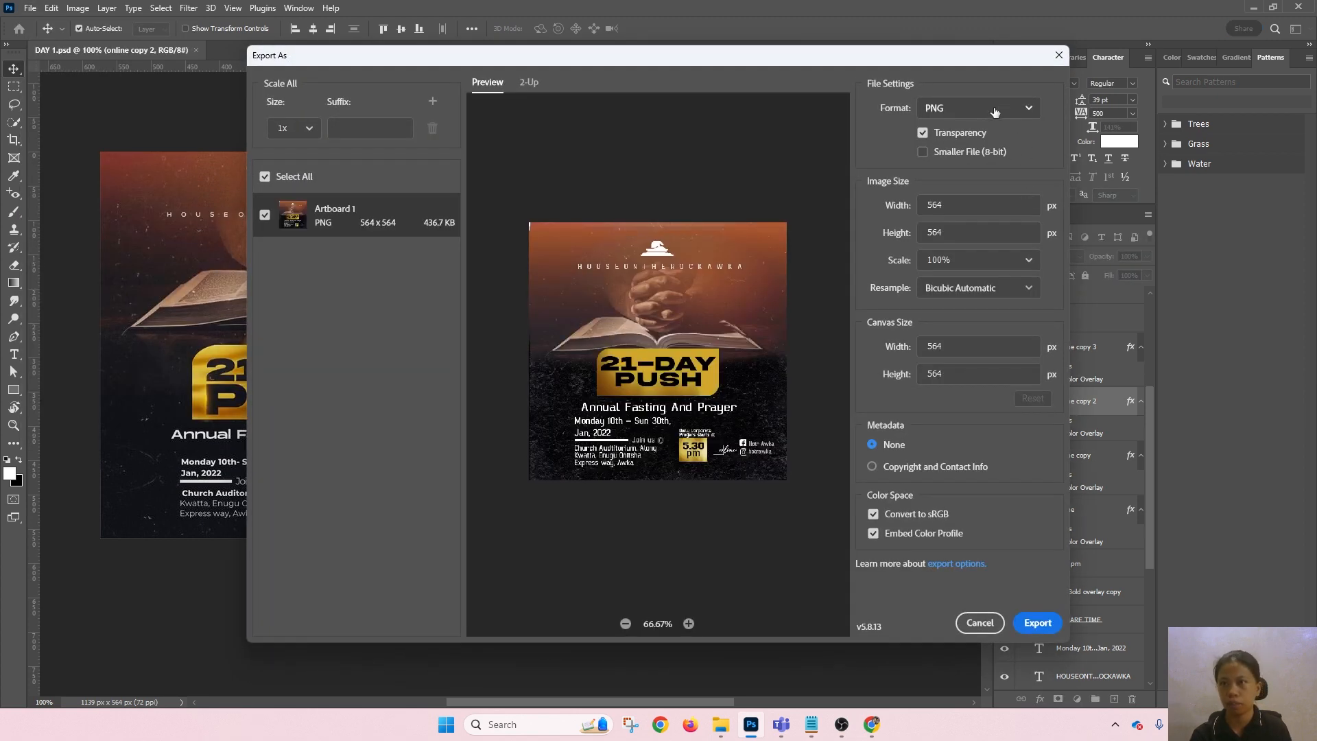
click(994, 112)
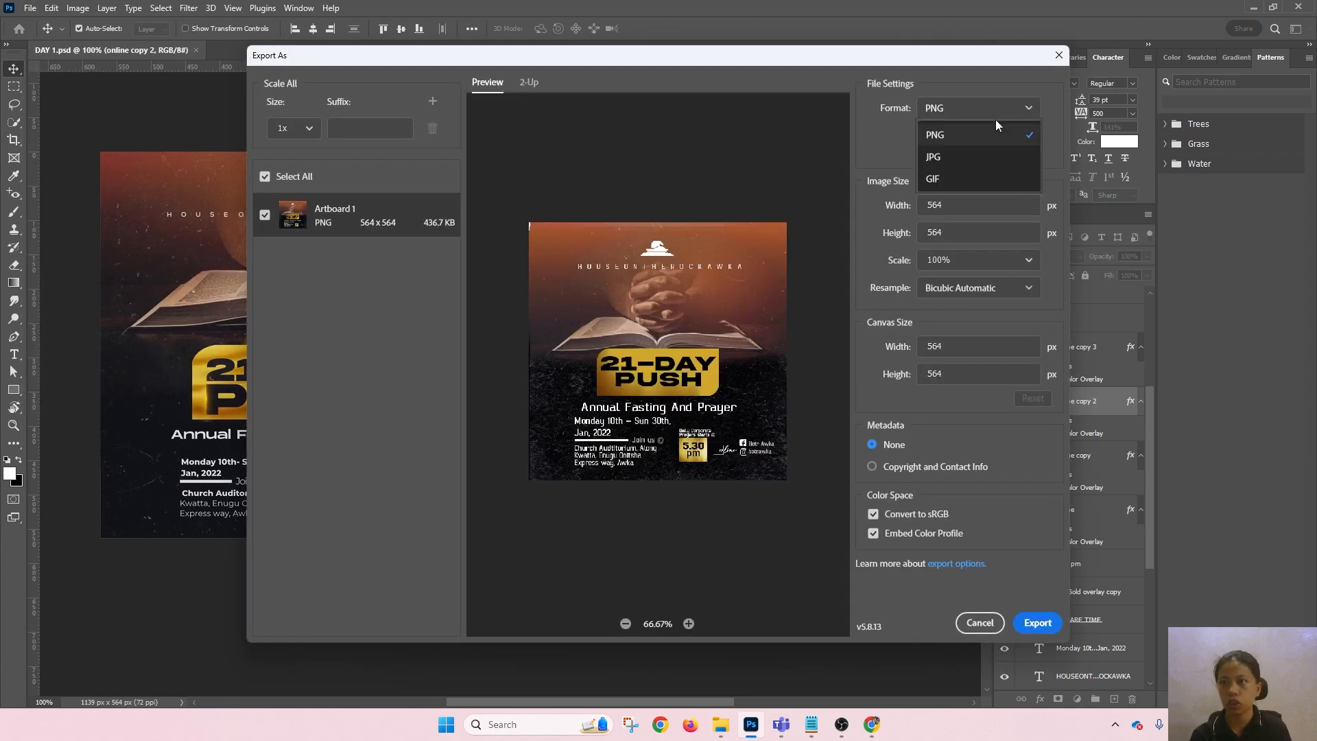
click(891, 153)
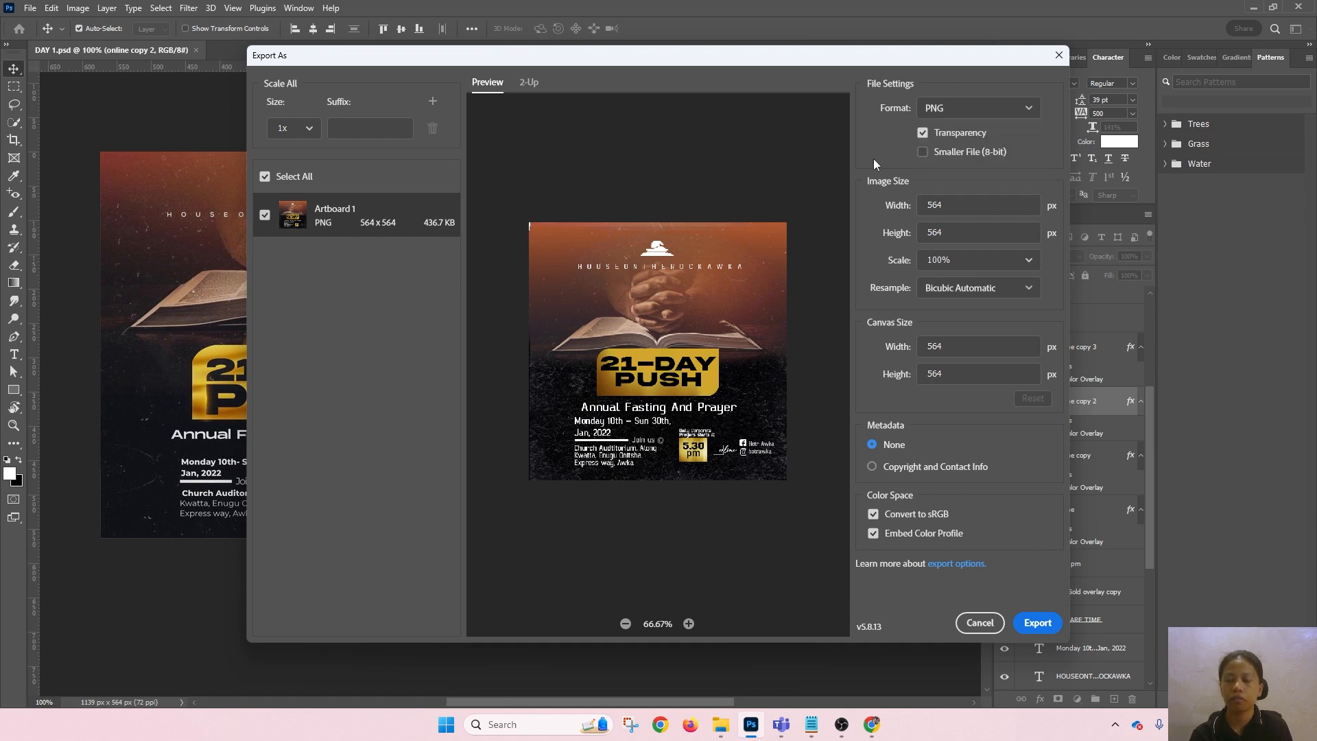
click(953, 110)
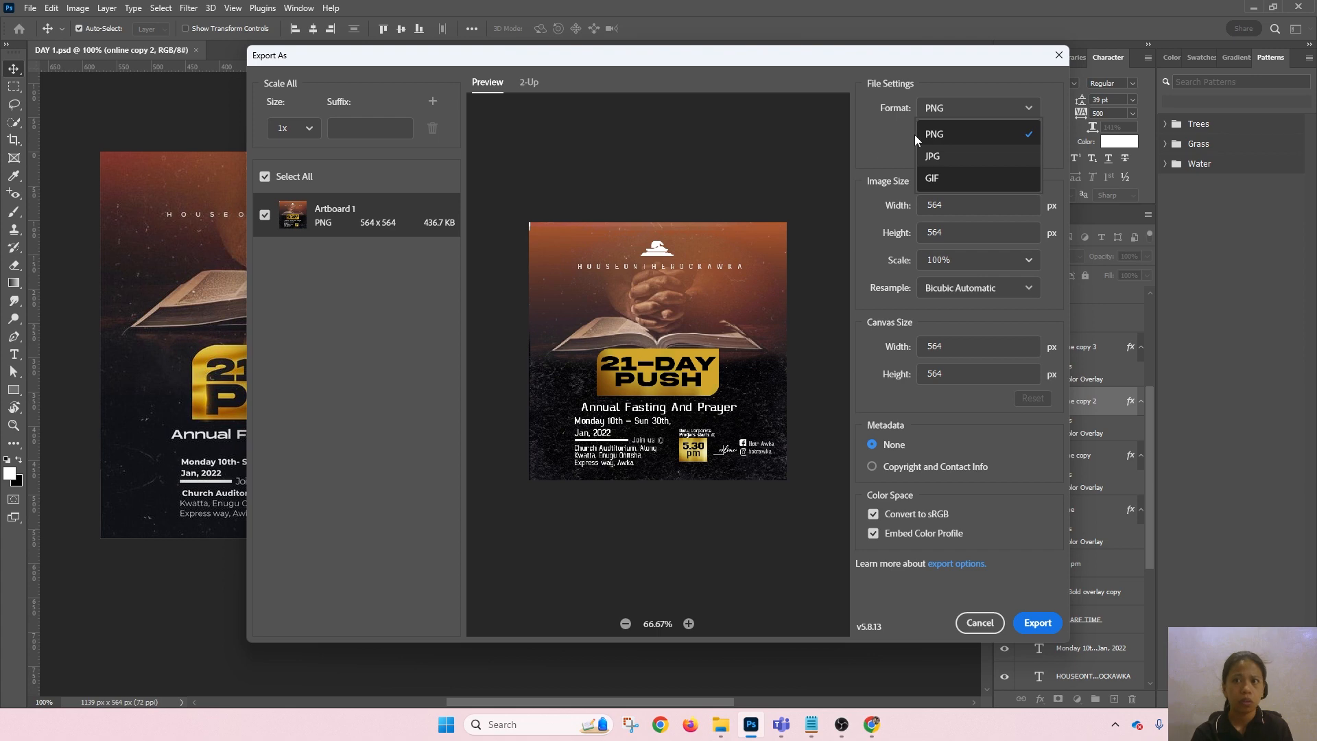
click(980, 133)
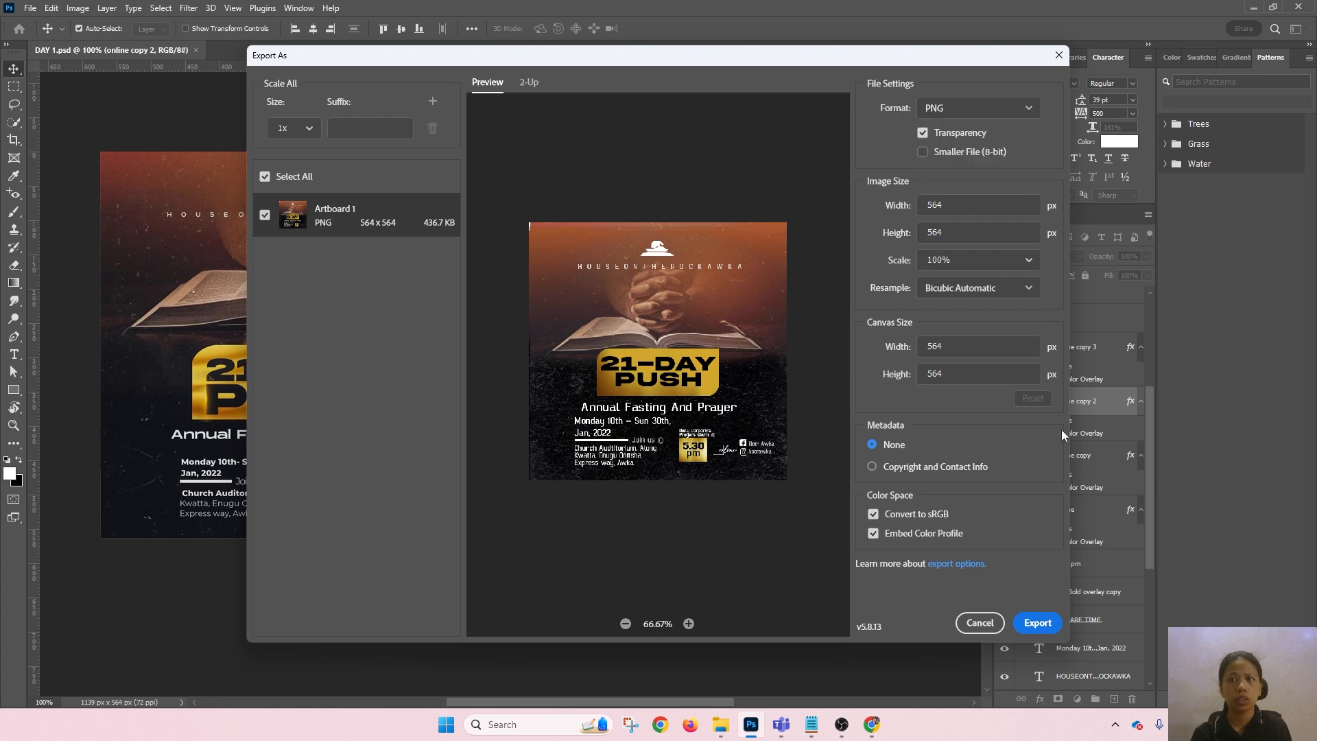
click(1039, 623)
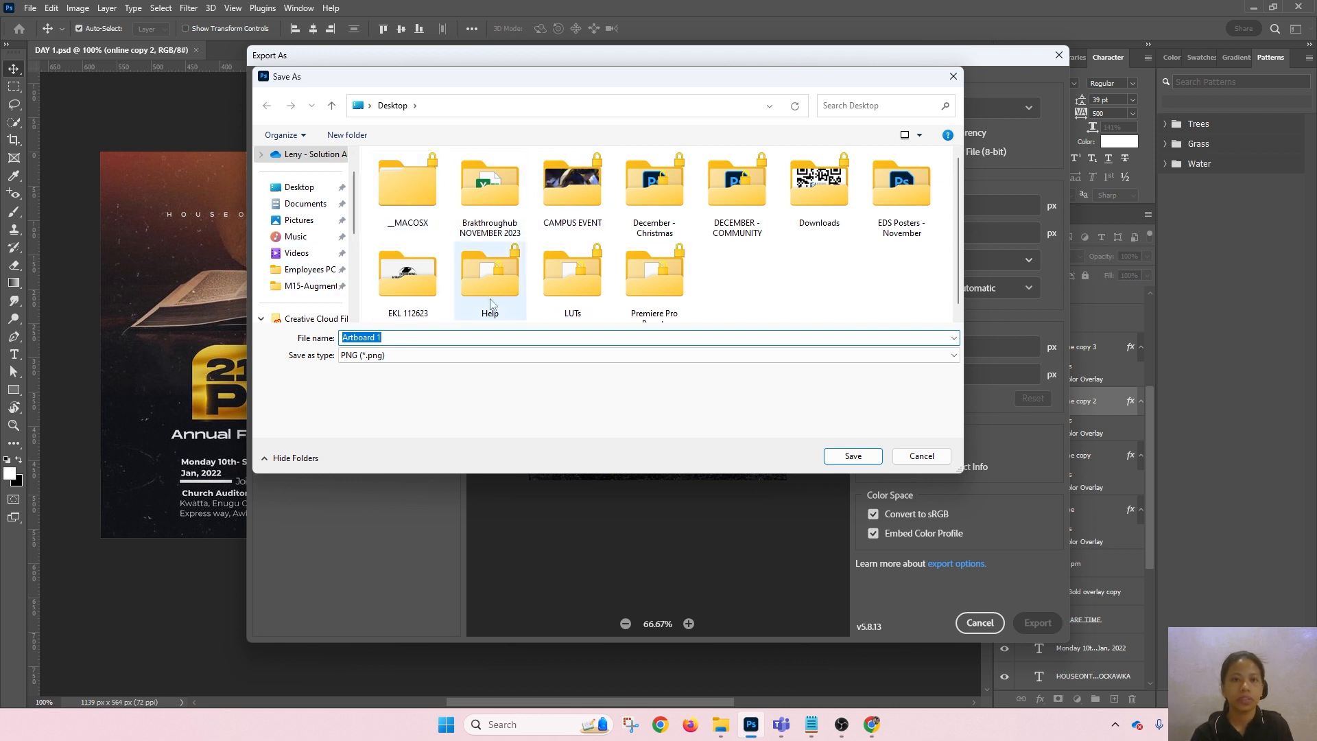
scroll(623, 268, down, 1)
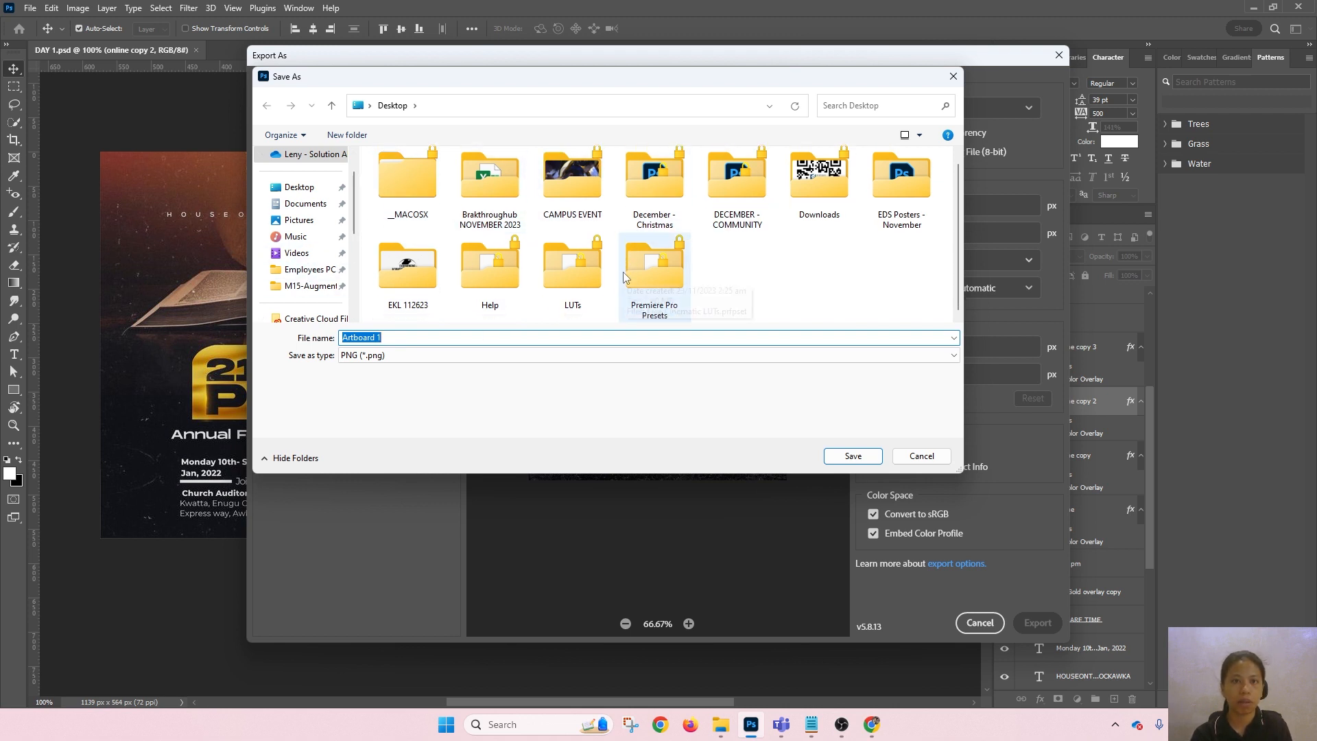
click(849, 457)
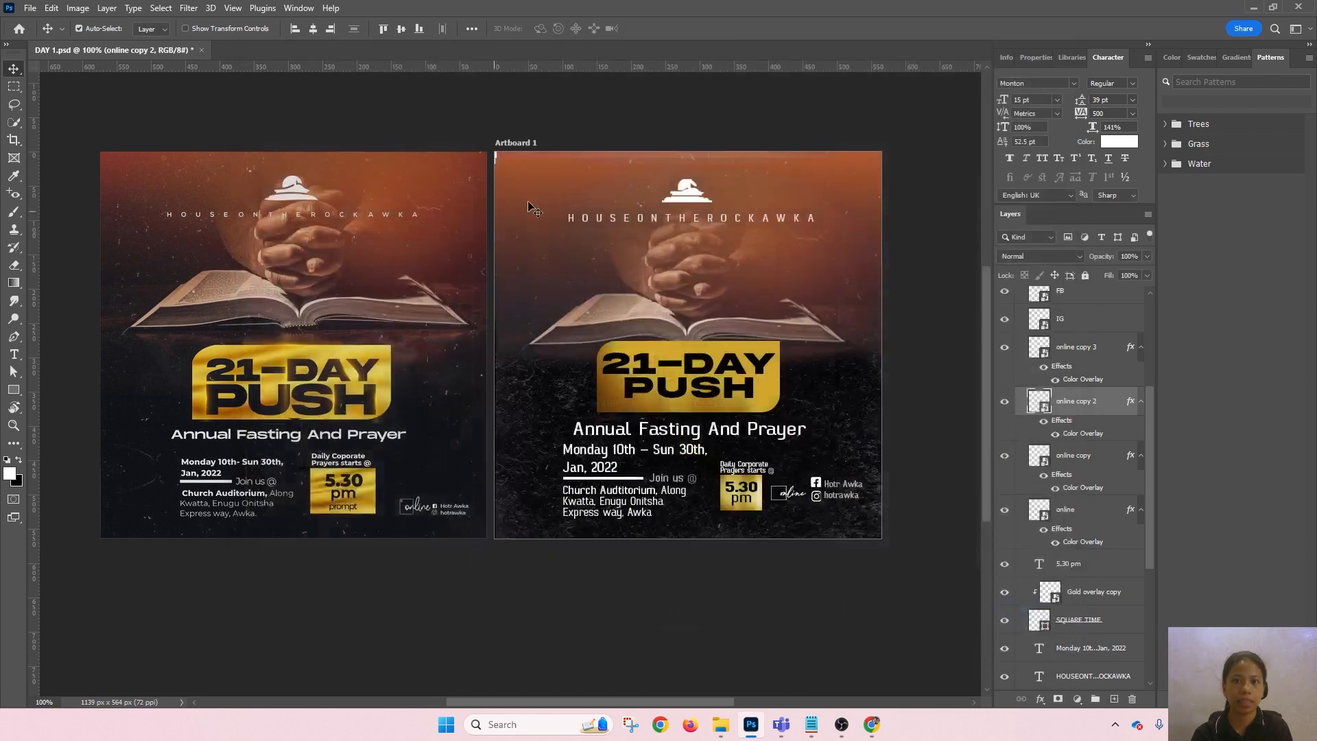
scroll(461, 343, down, 2)
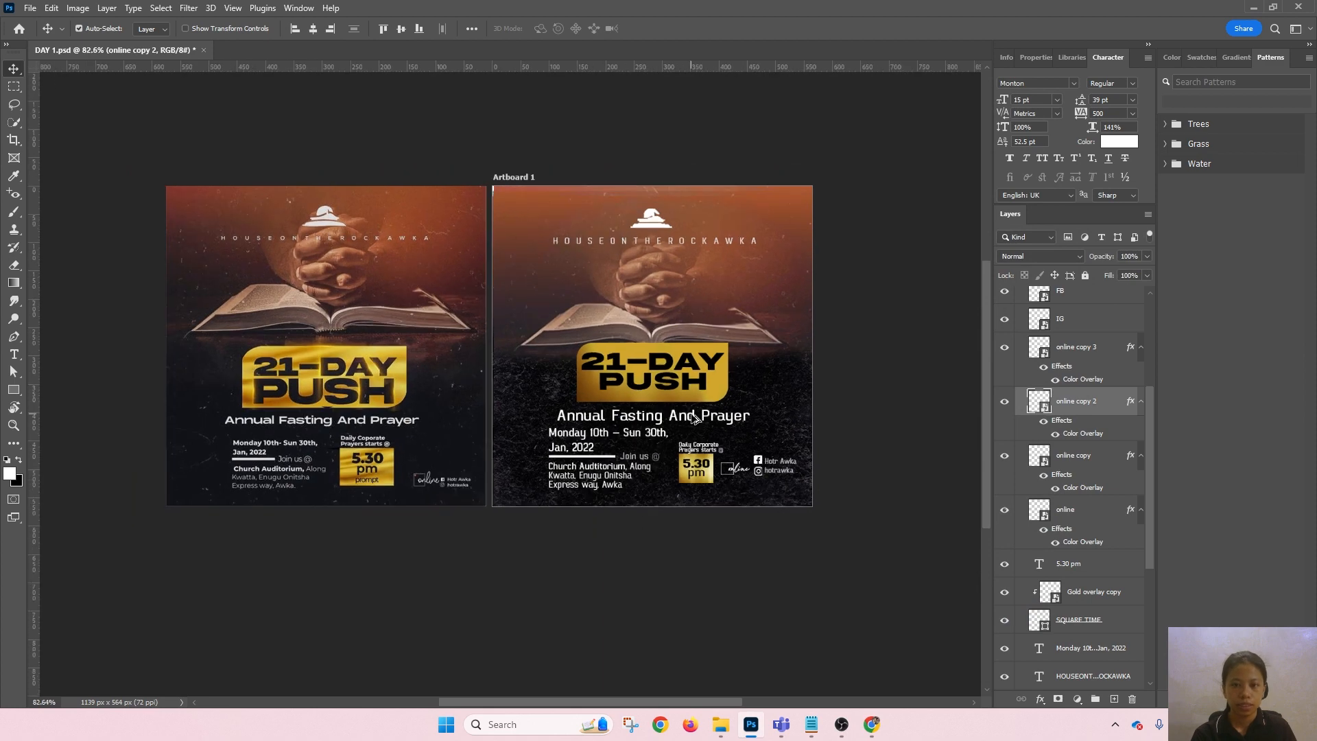
scroll(691, 413, up, 2)
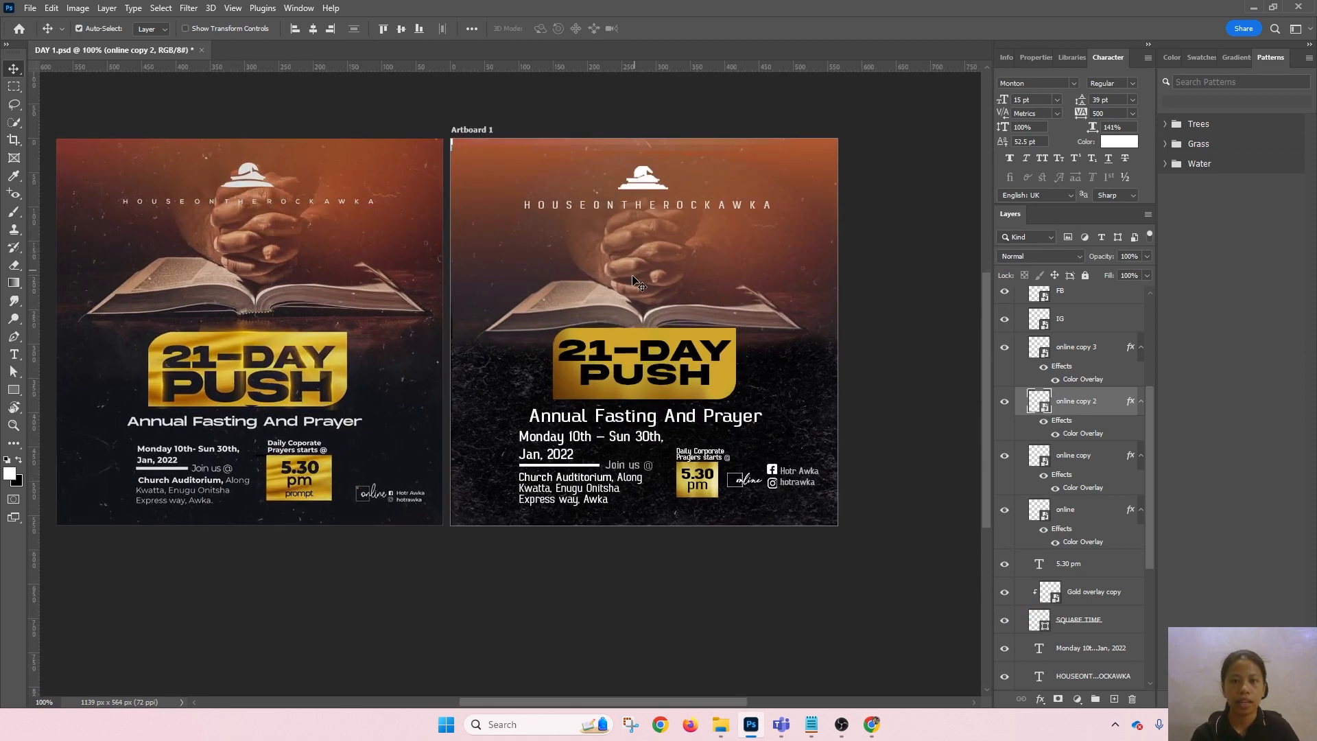
scroll(633, 316, down, 2)
scroll(625, 299, down, 1)
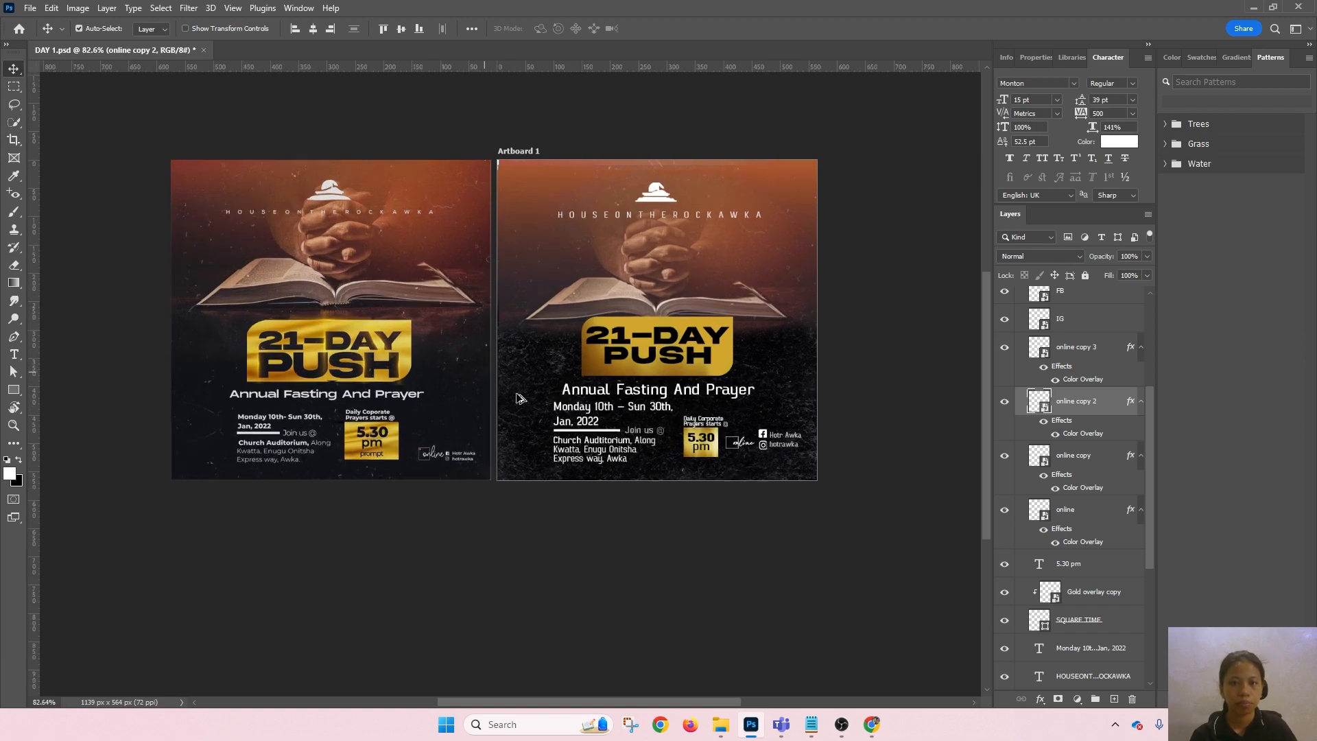
- Switch to Google Chrome and open behance.net
key(alt+Tab)
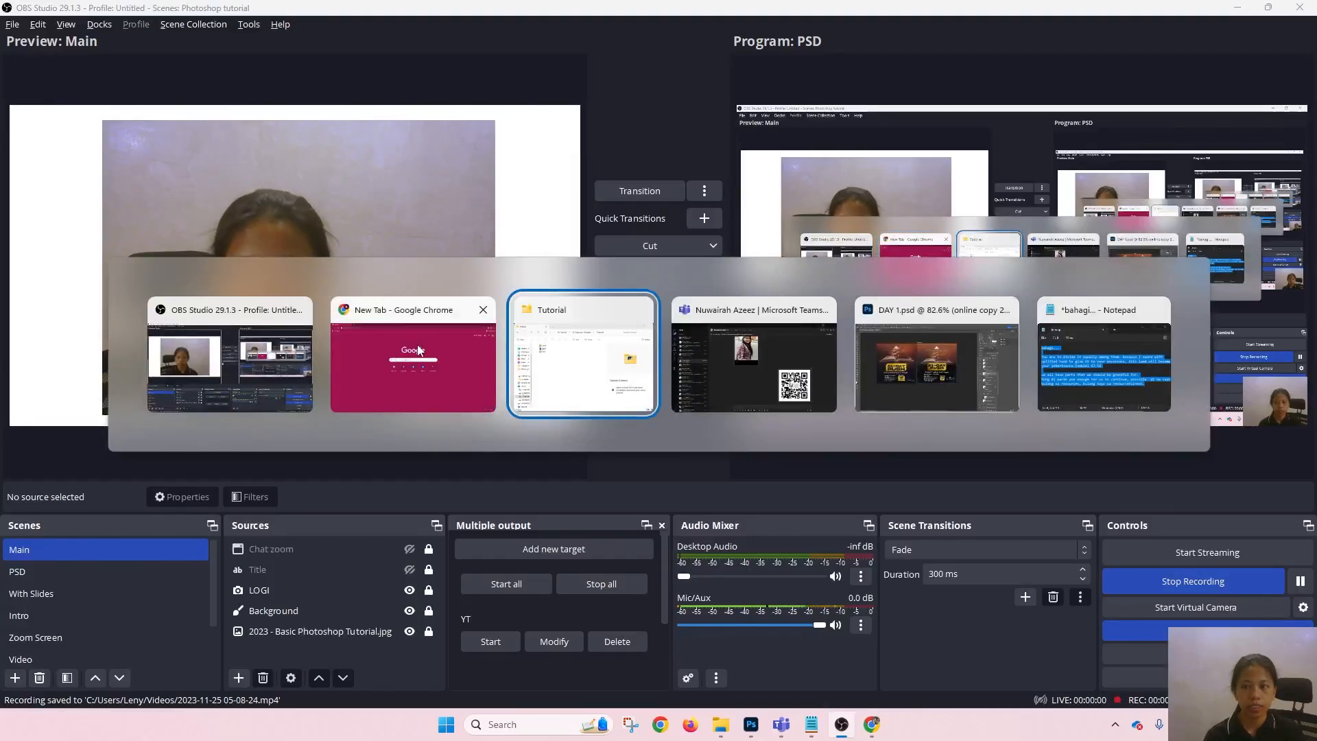
click(417, 344)
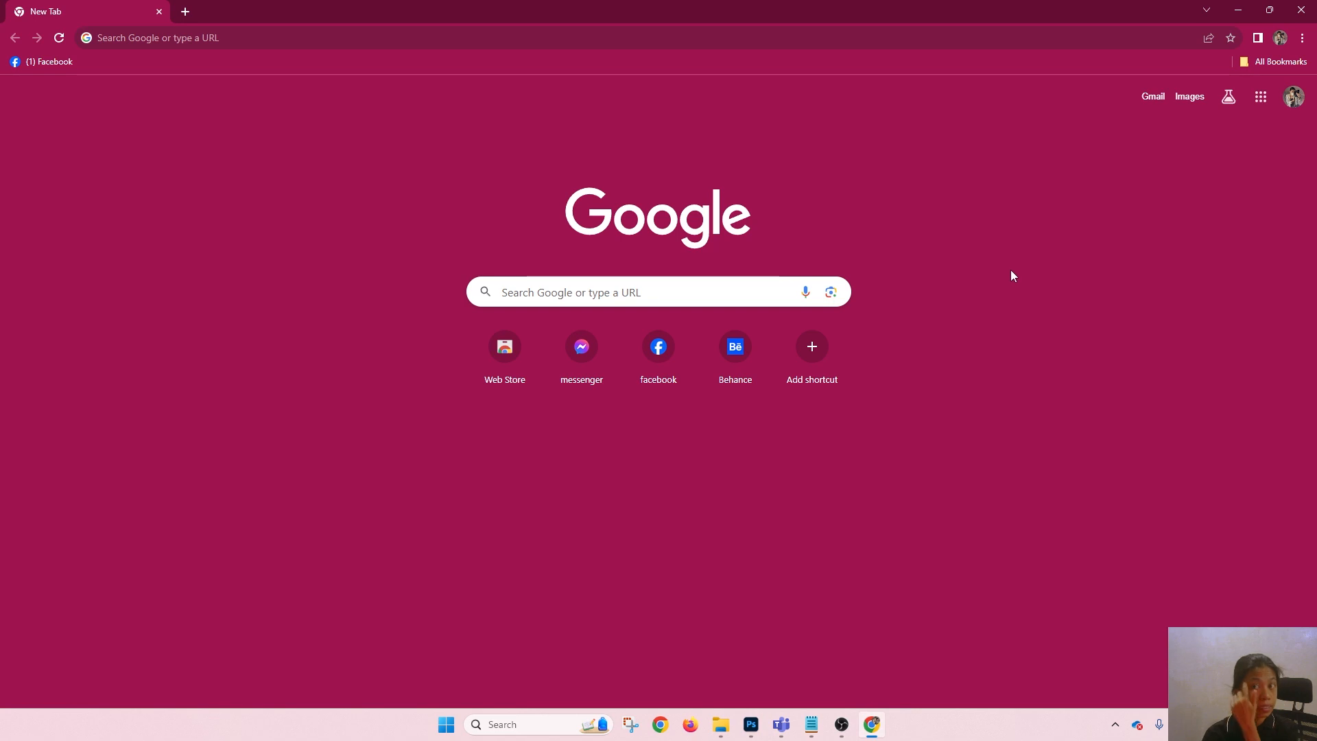
click(333, 38)
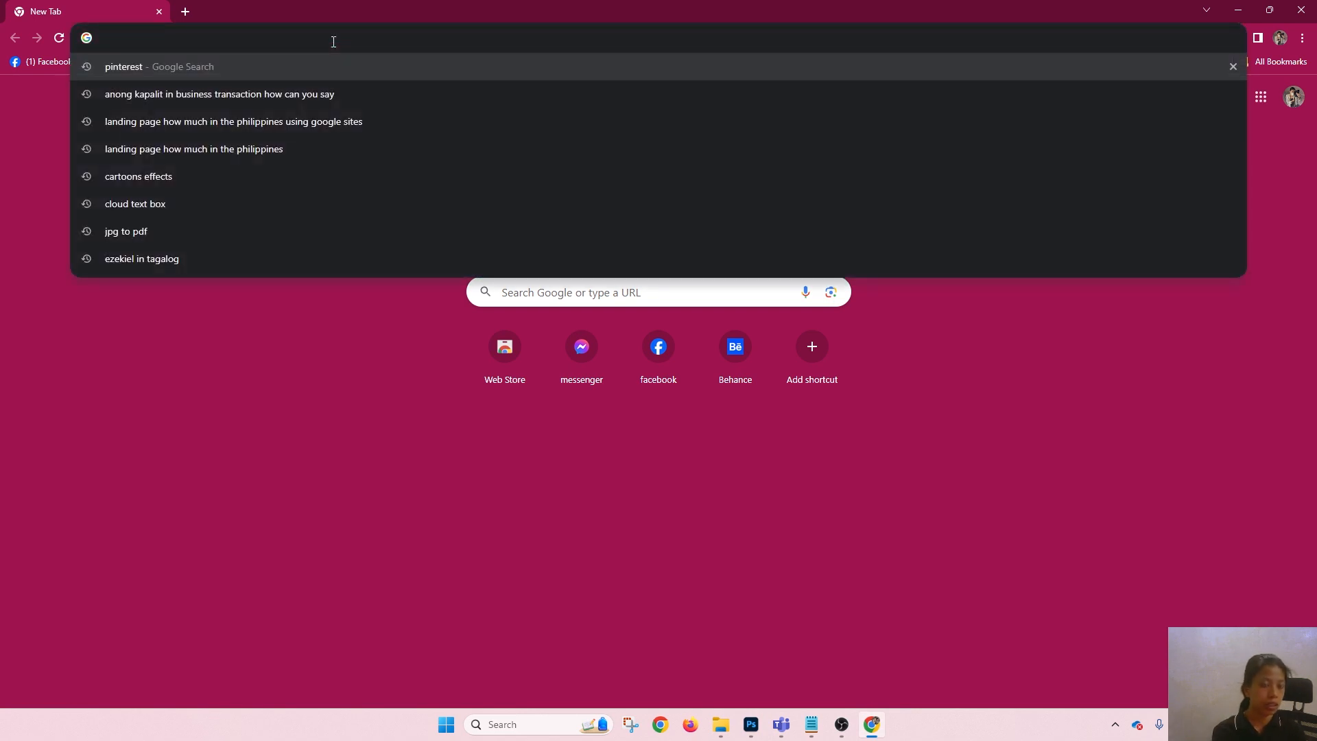
text(behance)
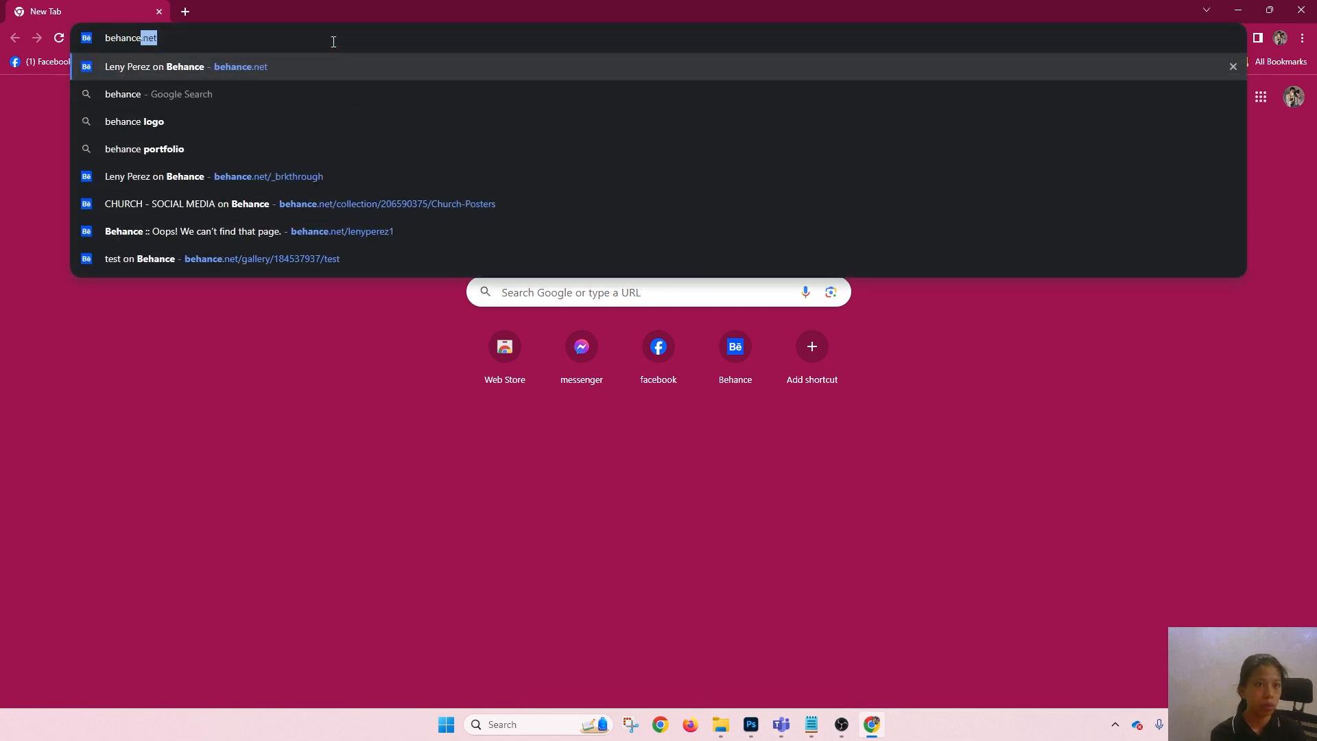
key(Return)
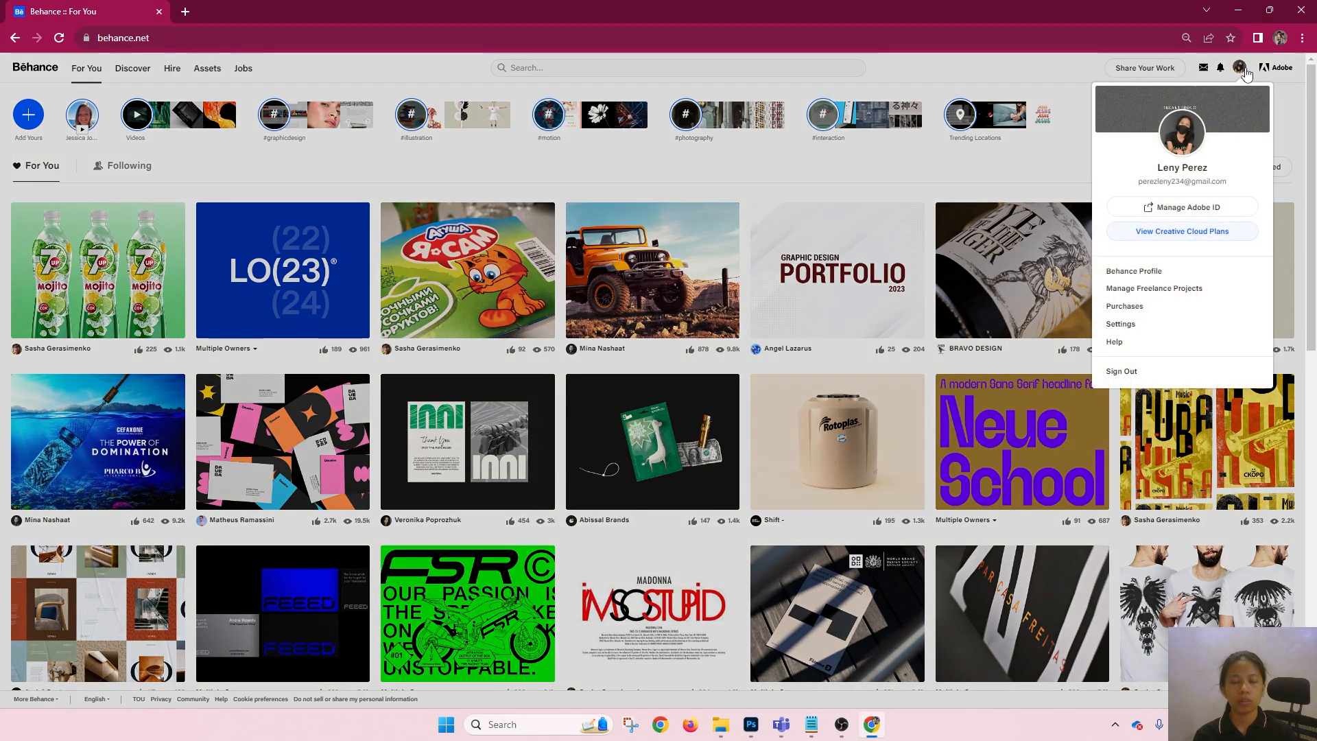
- Open the account's own Behance profile and look over its services and projects
click(1221, 68)
click(1241, 71)
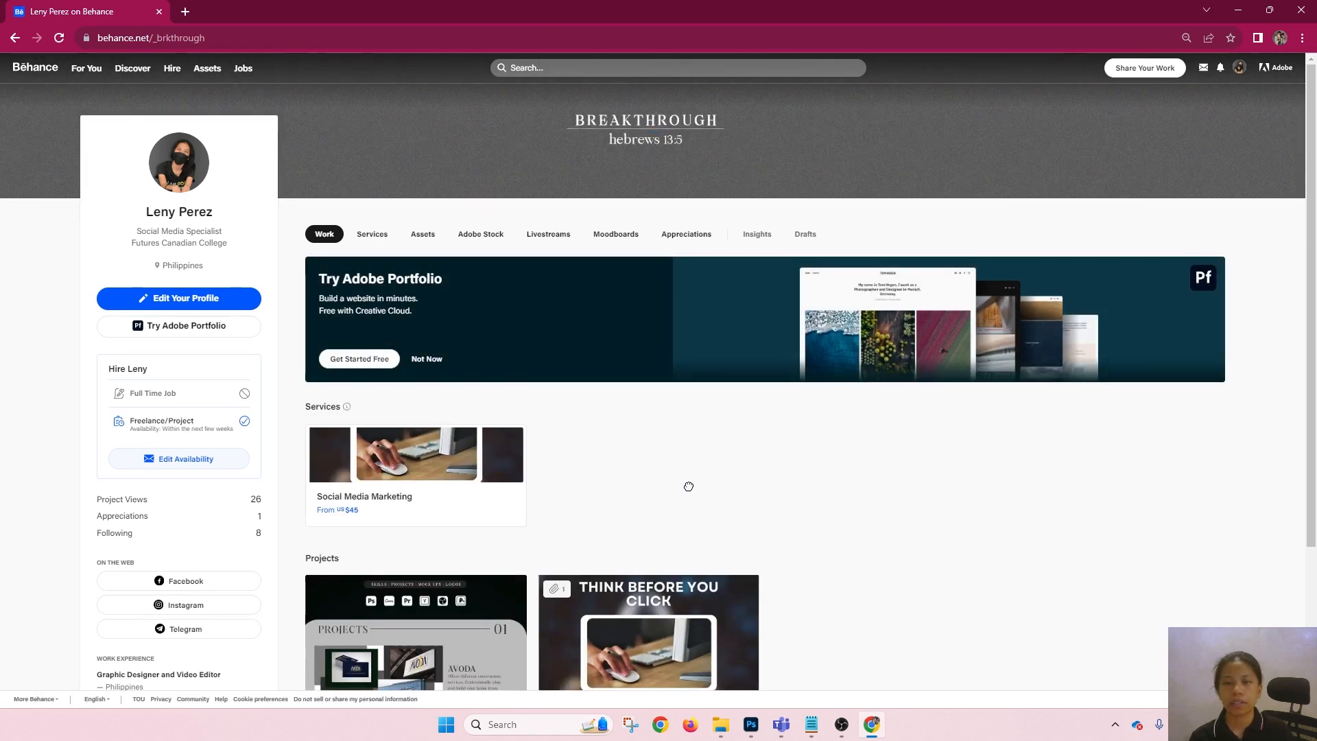
scroll(688, 487, down, 2)
scroll(789, 485, up, 2)
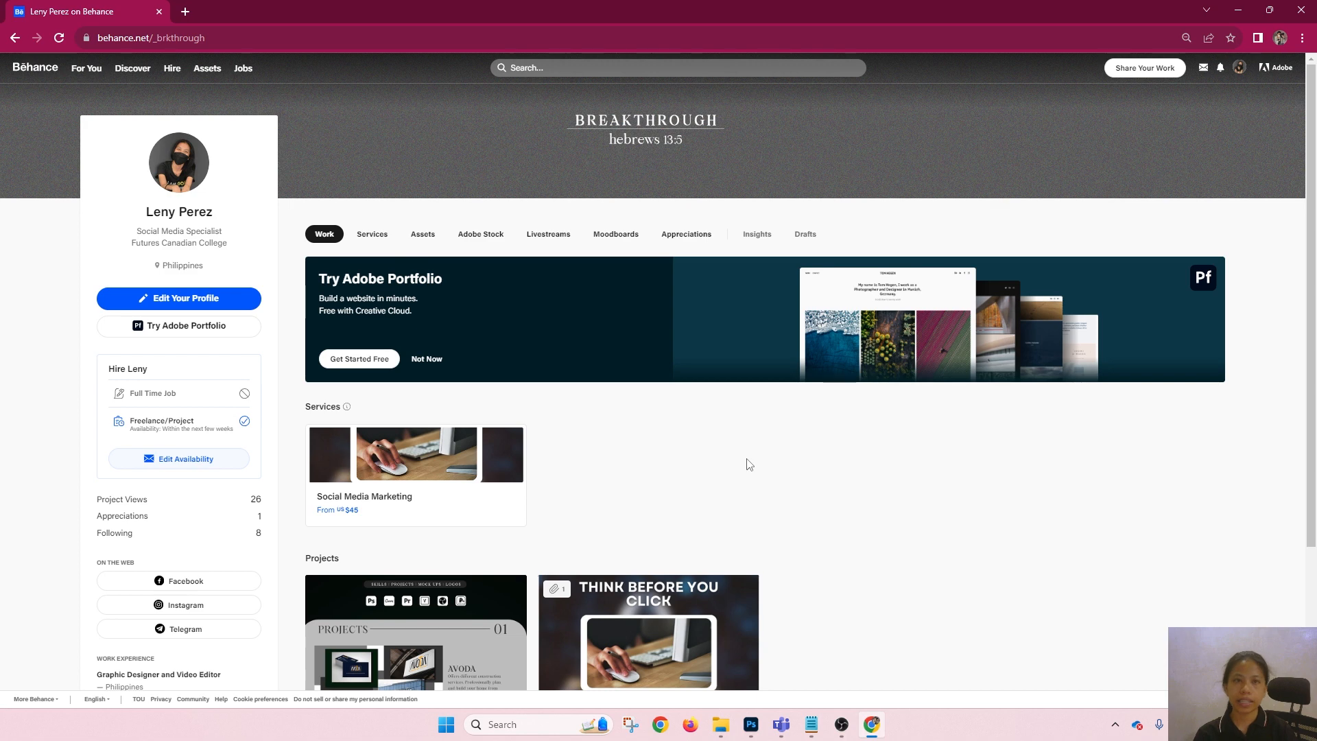
scroll(750, 466, down, 1)
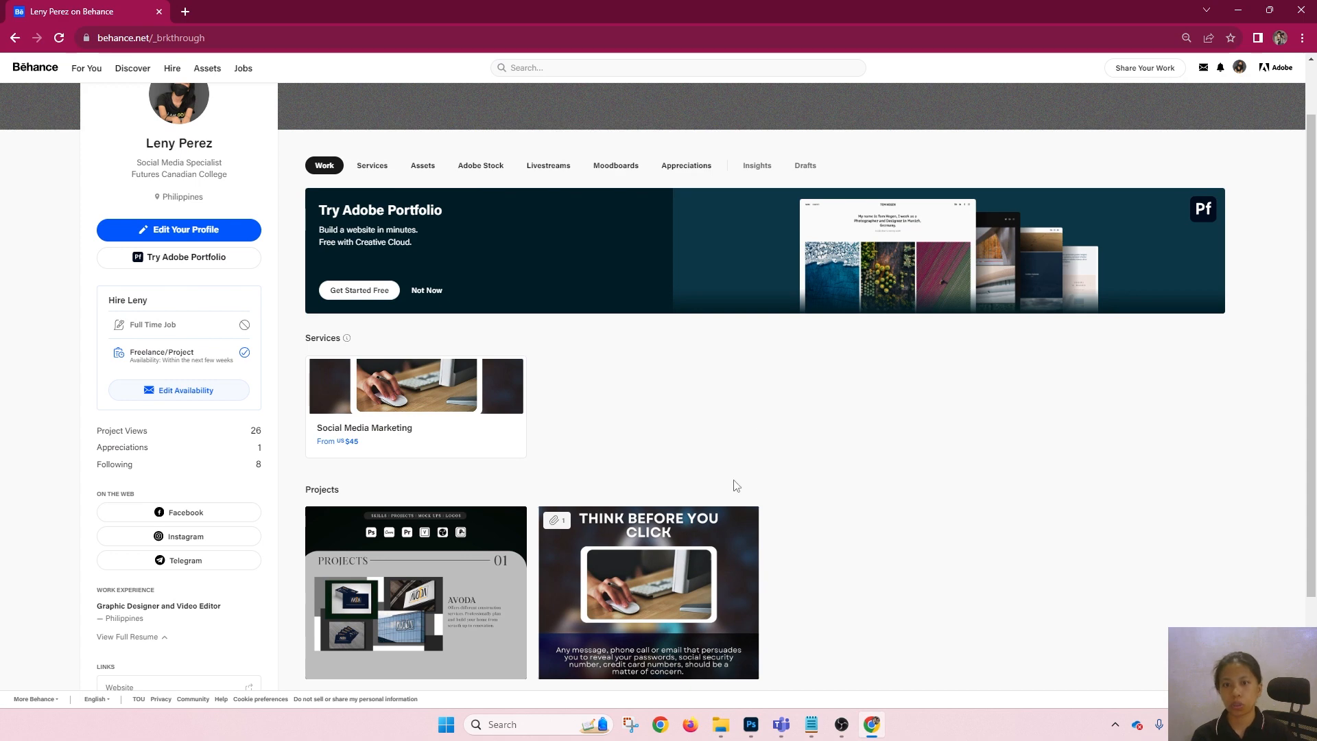
scroll(746, 471, down, 2)
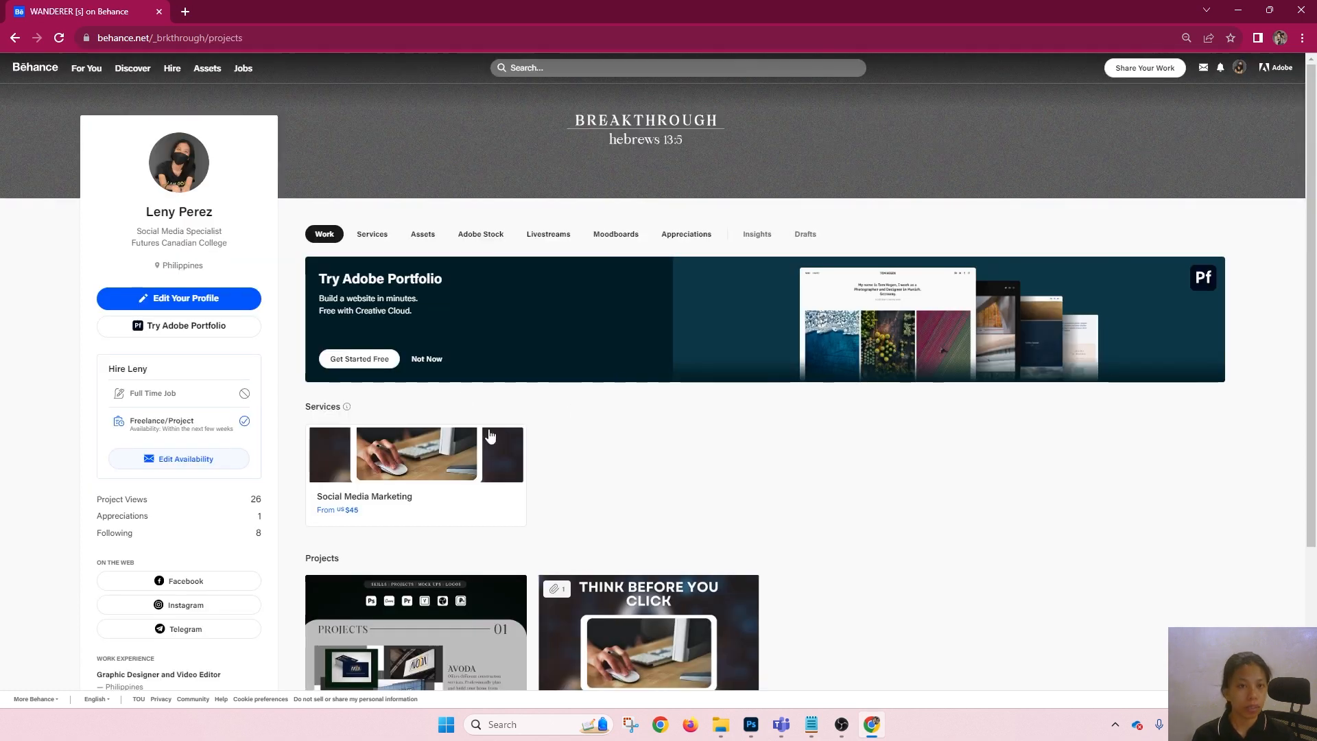
- Start a new service on the profile, named Photography, with the description "test"
click(374, 236)
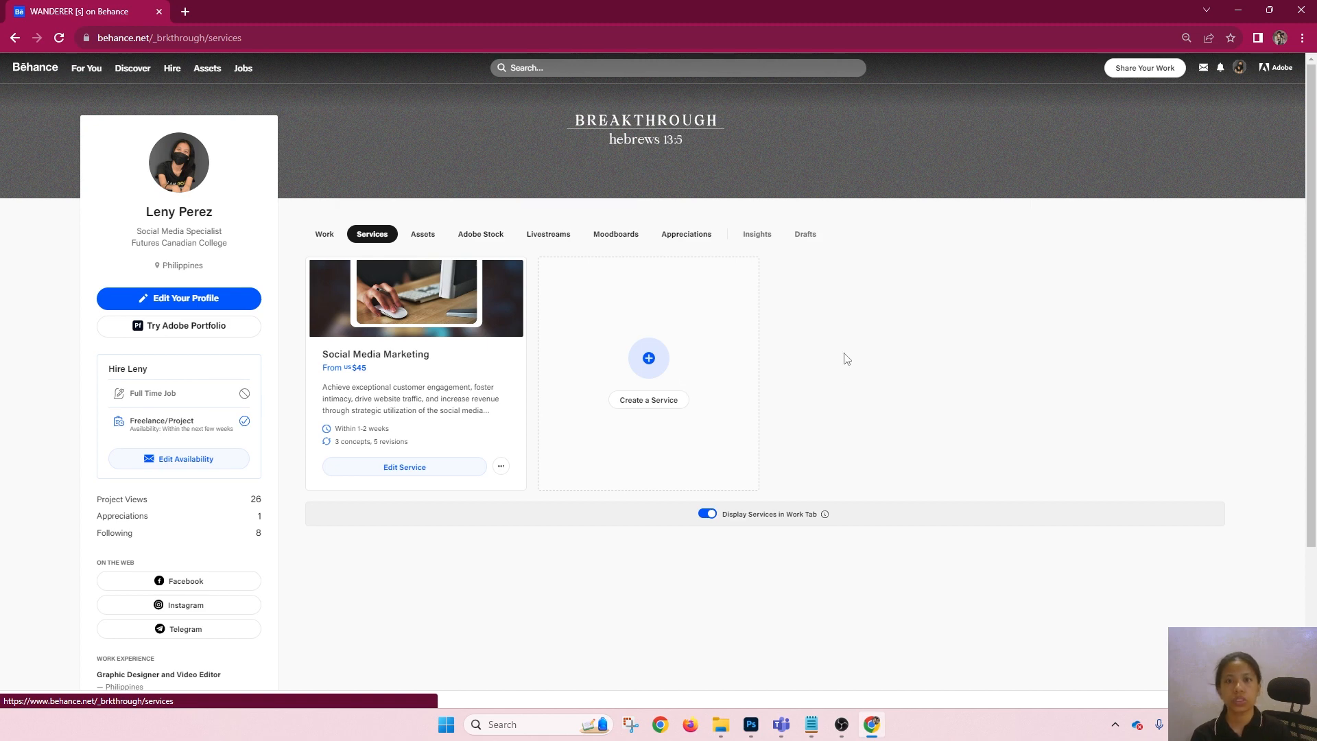
click(650, 402)
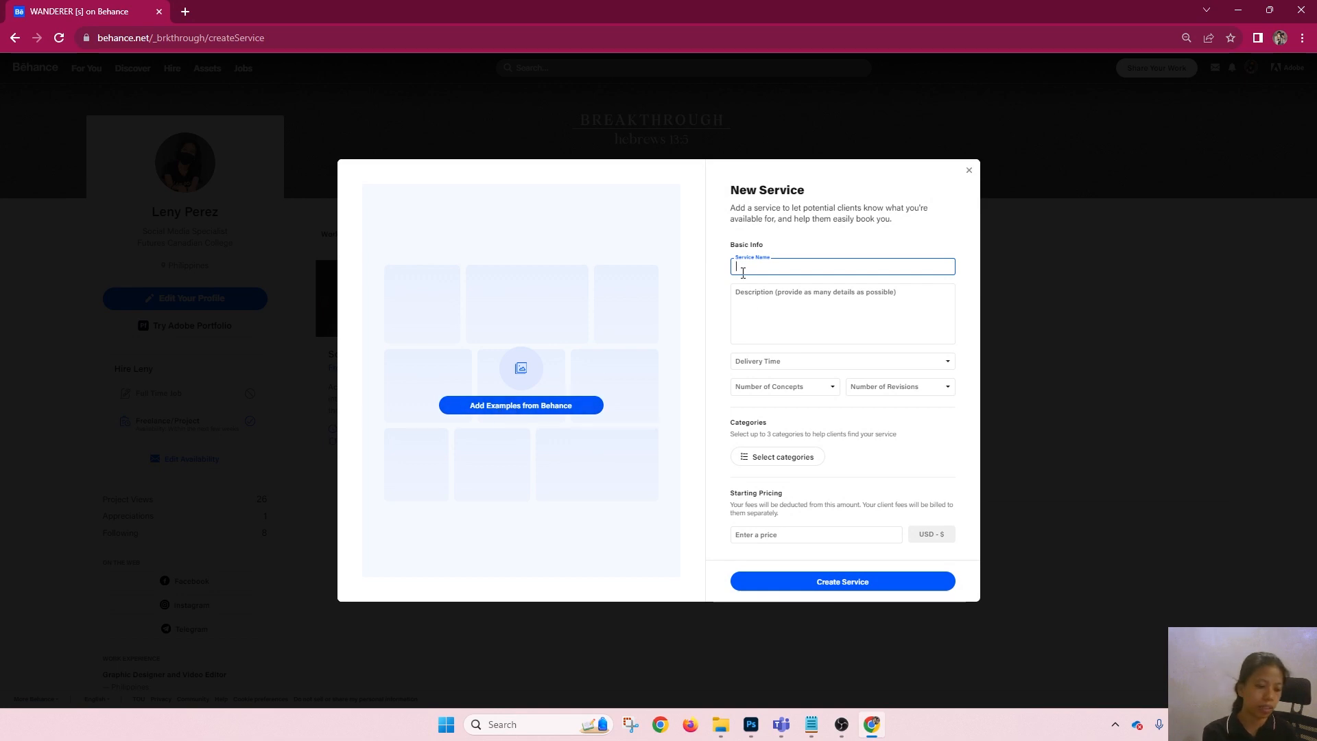
text(Phot)
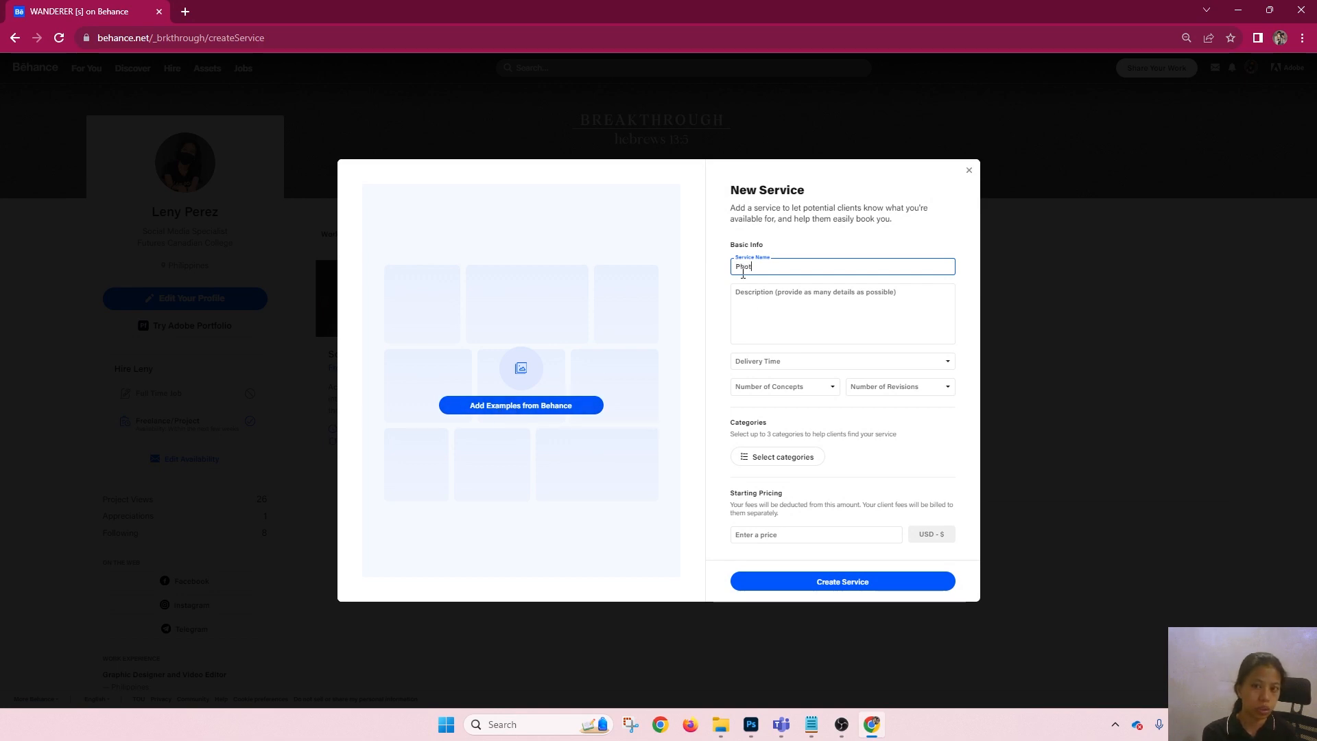
text(ohr)
key(BackSpace)
text(pra)
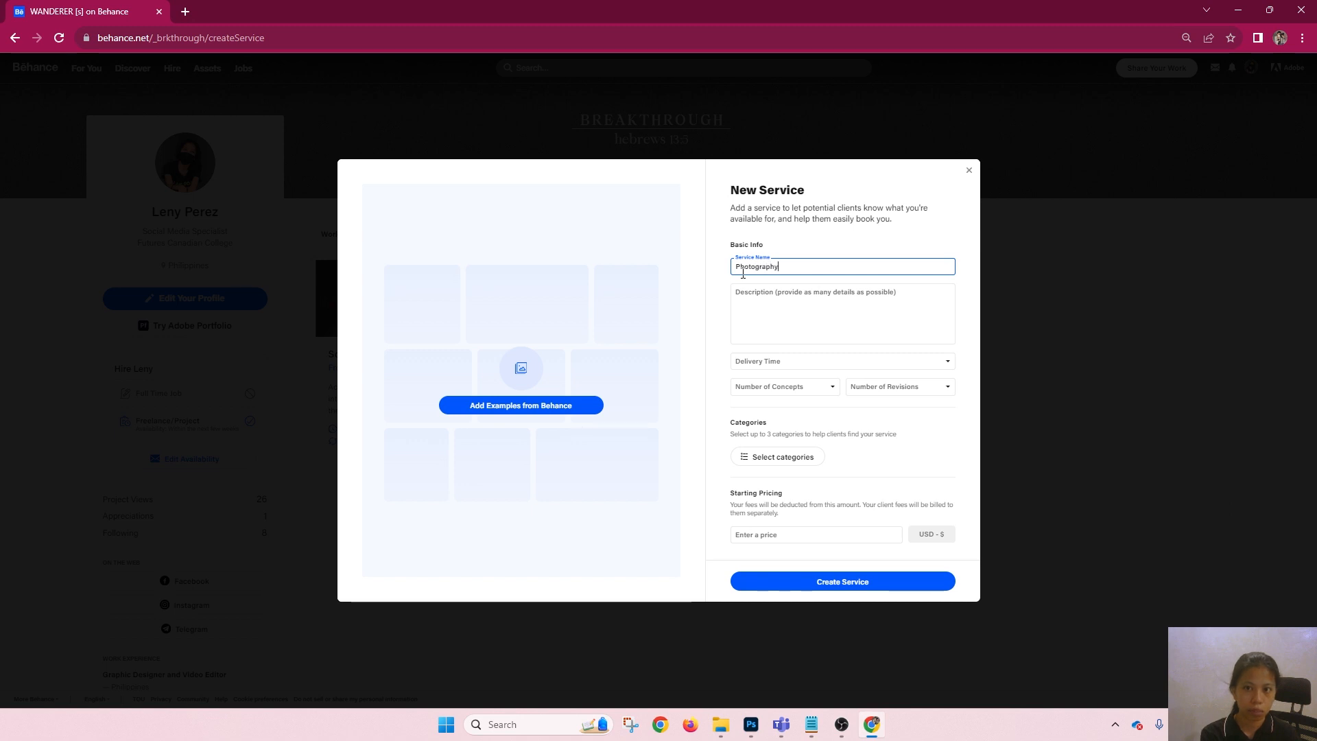
click(840, 331)
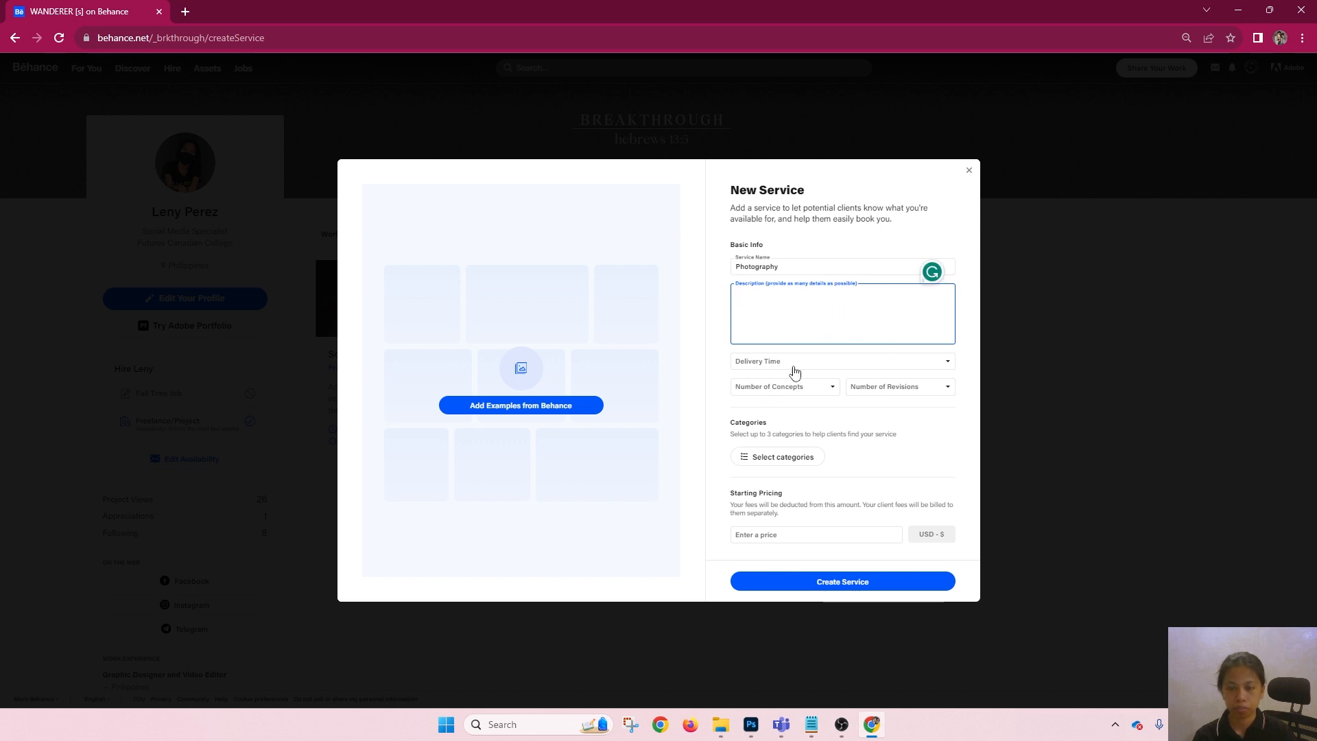
text(test)
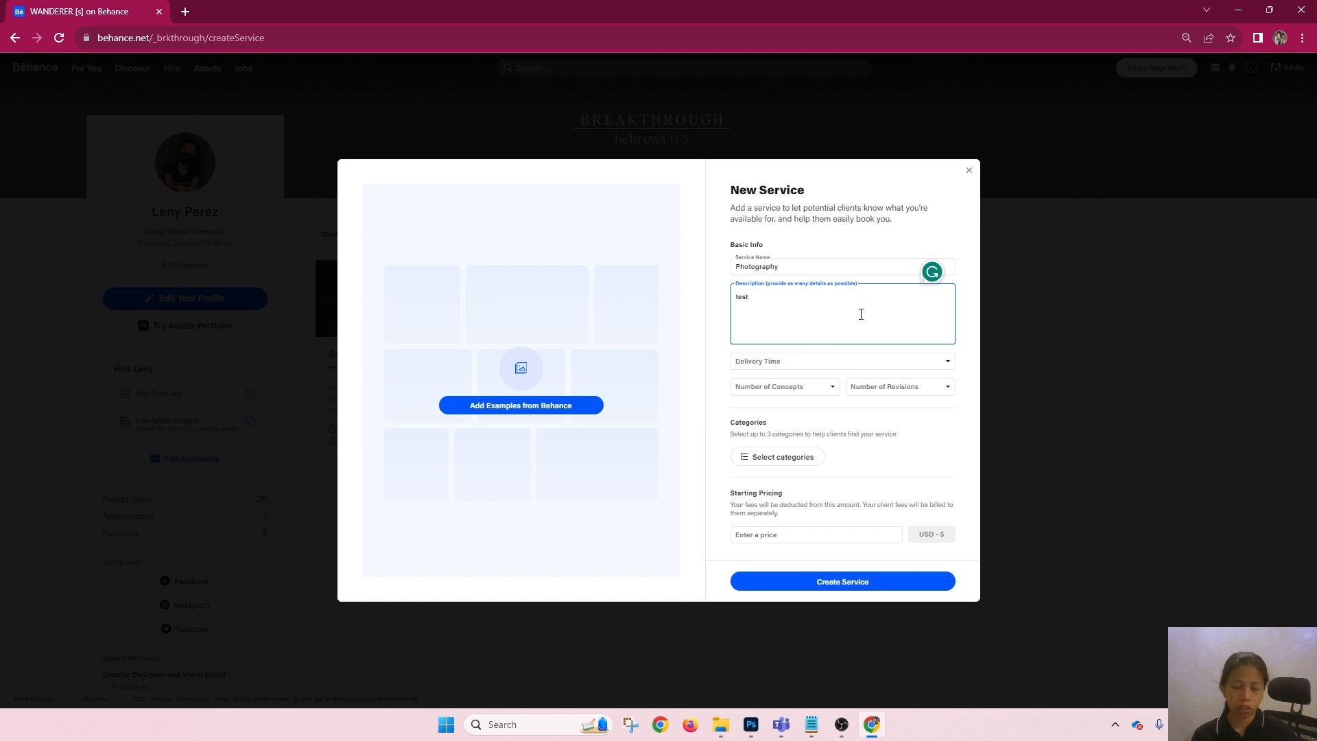
- Set the new service's delivery time to Within 1-2 weeks, with 1 concept and 1 revision
click(803, 388)
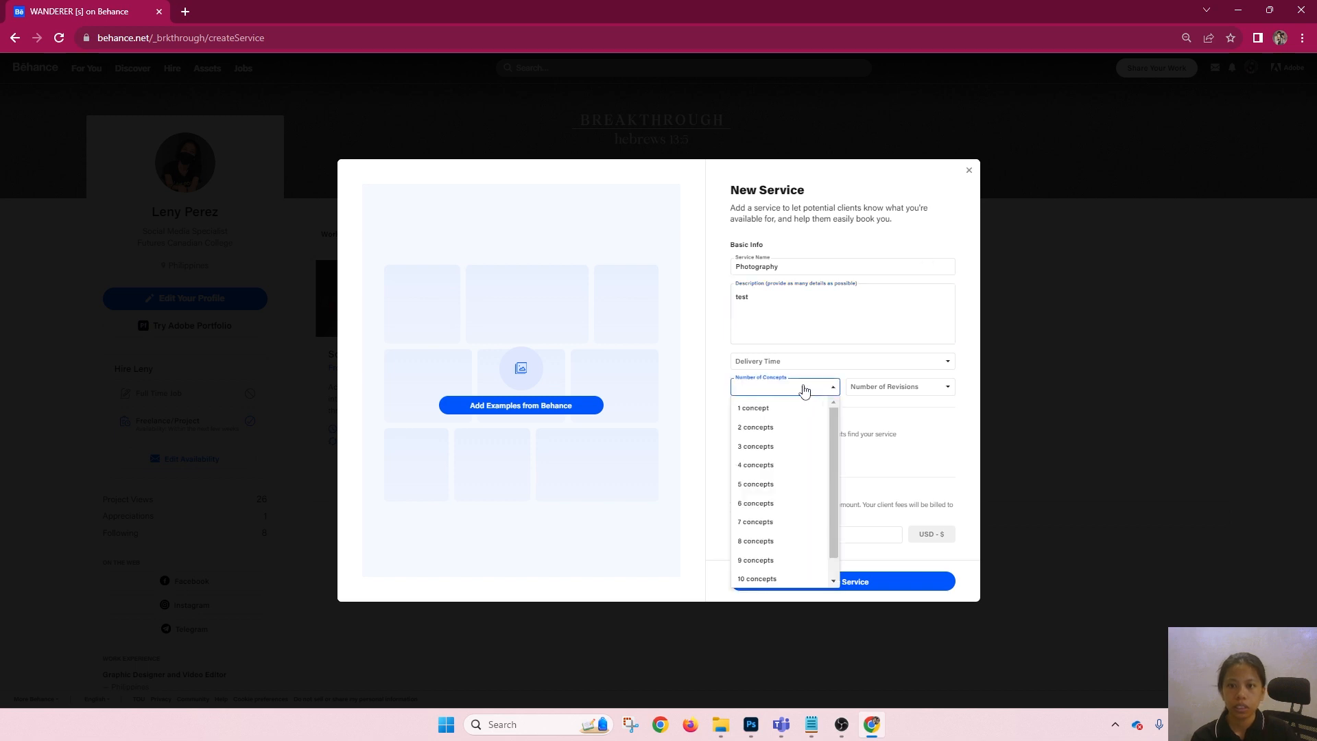
click(827, 364)
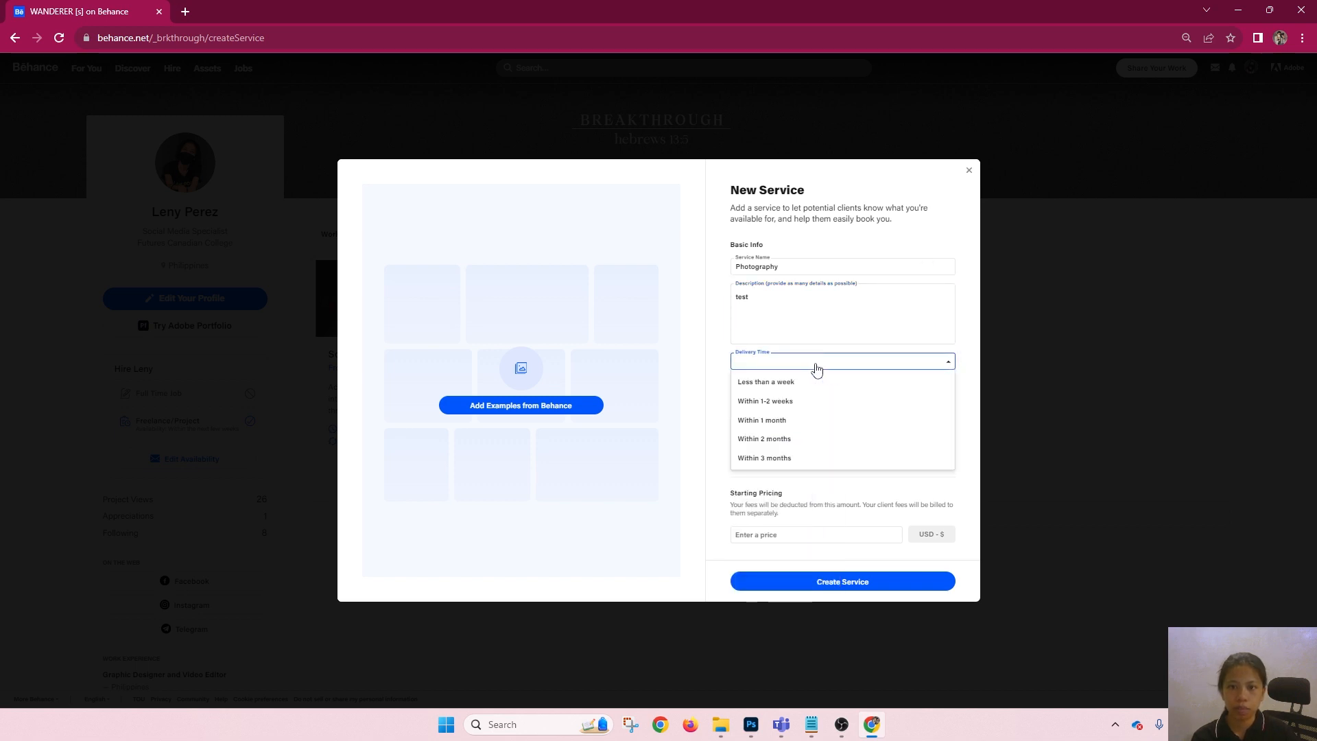
click(789, 403)
click(888, 388)
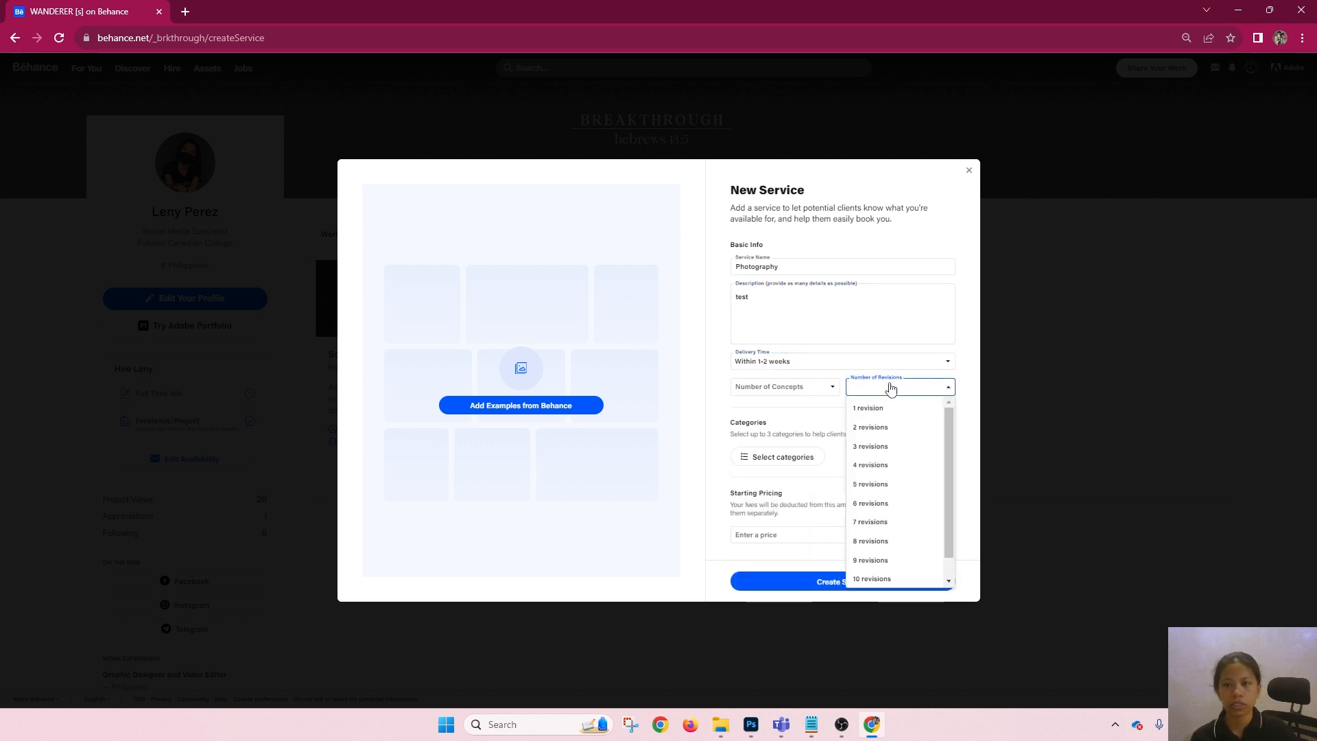
scroll(892, 548, down, 1)
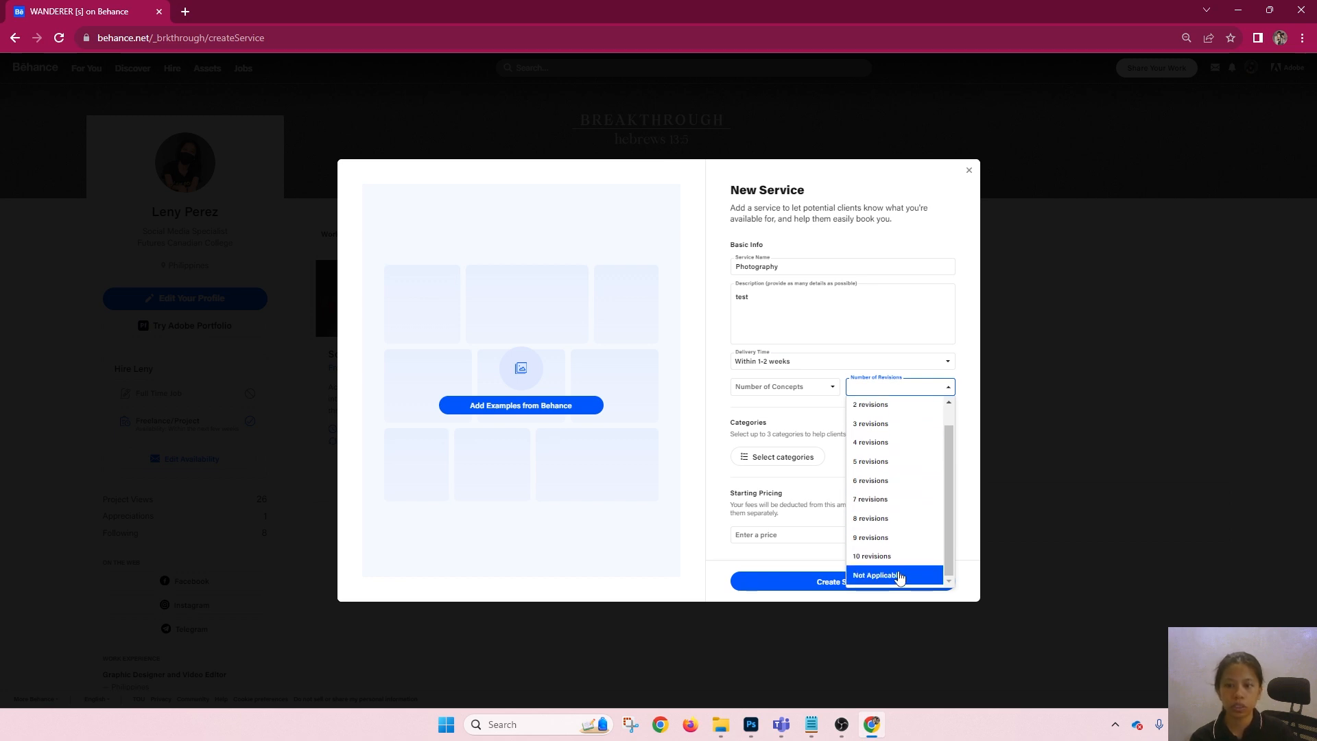
scroll(892, 485, up, 1)
click(885, 409)
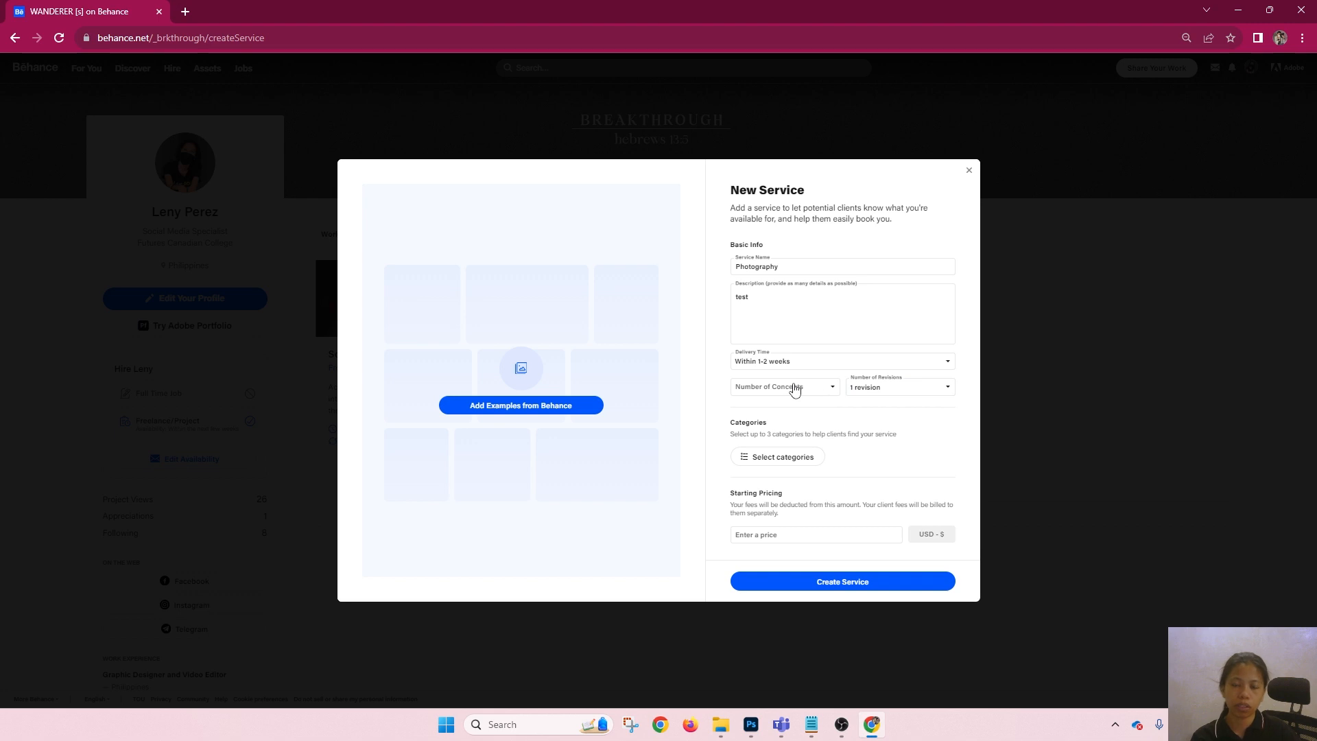
click(817, 393)
click(770, 409)
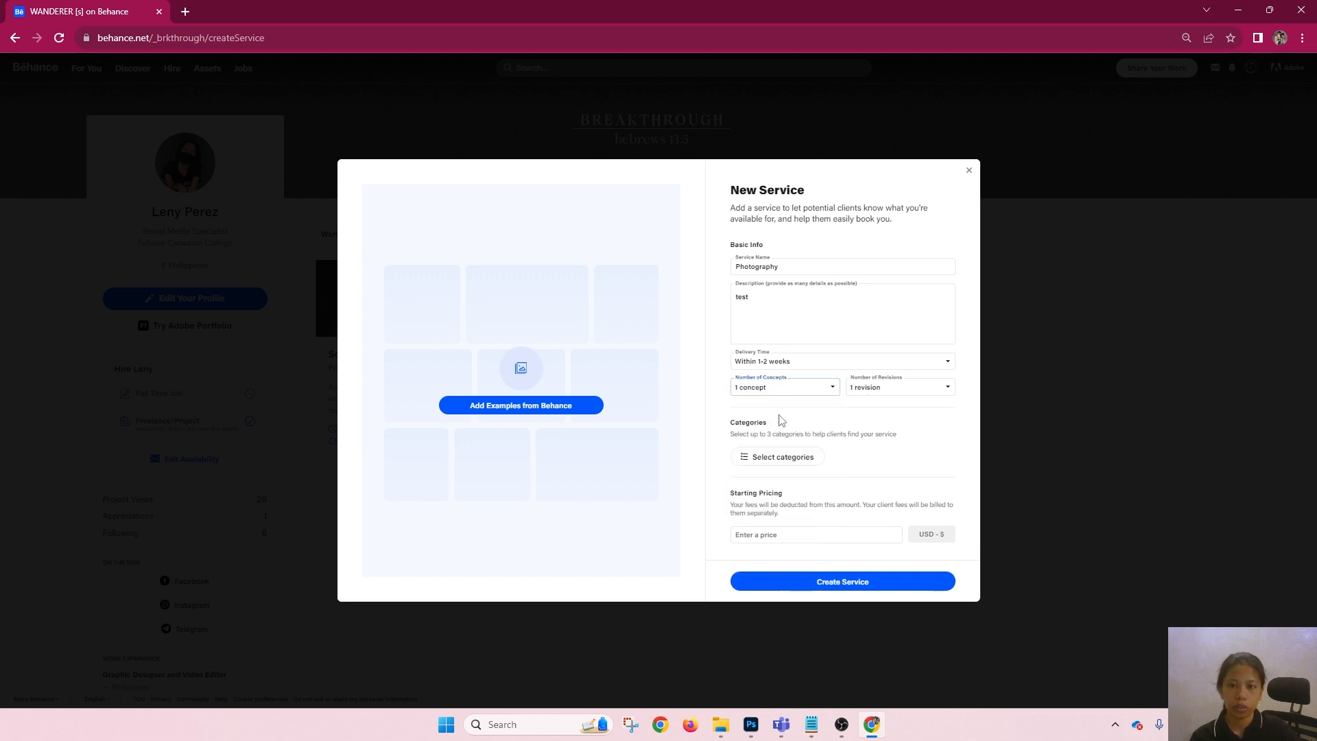
- Assign the Product Photography category to the service and set its starting price to 20 USD
click(782, 458)
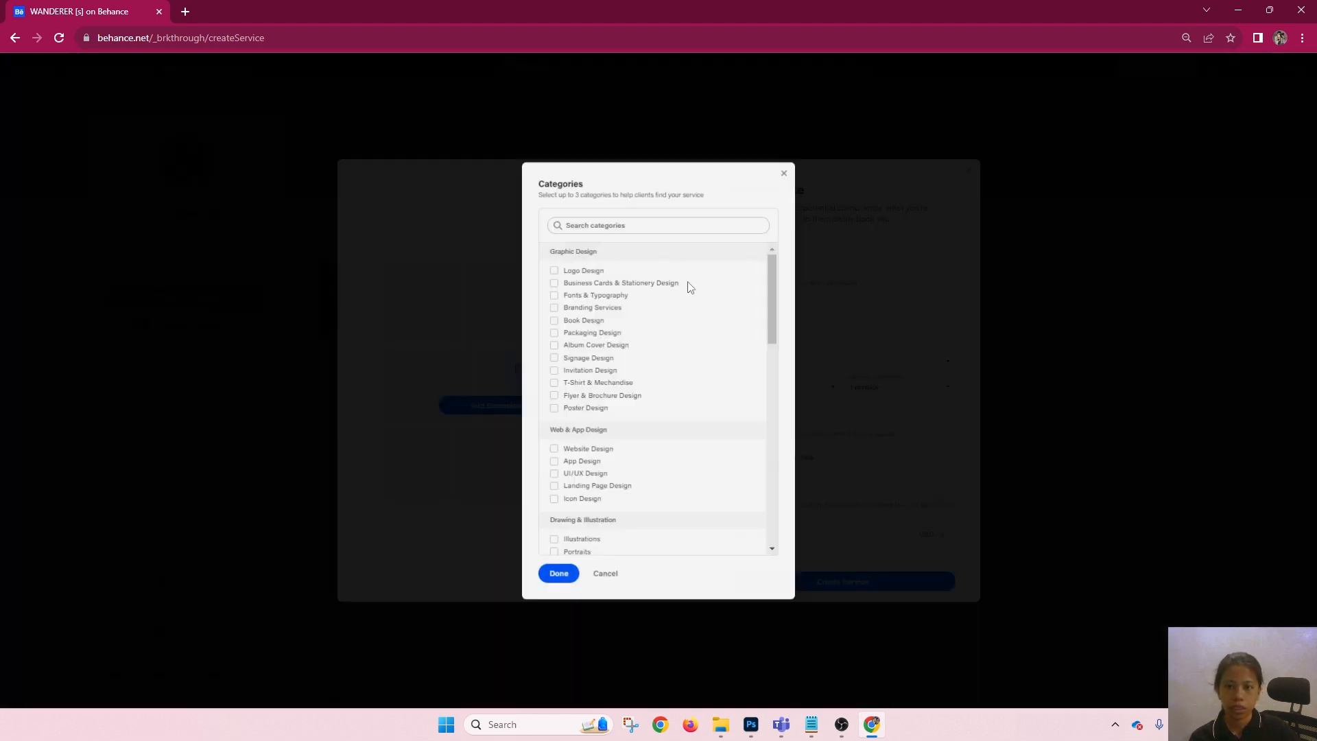
scroll(582, 288, down, 1)
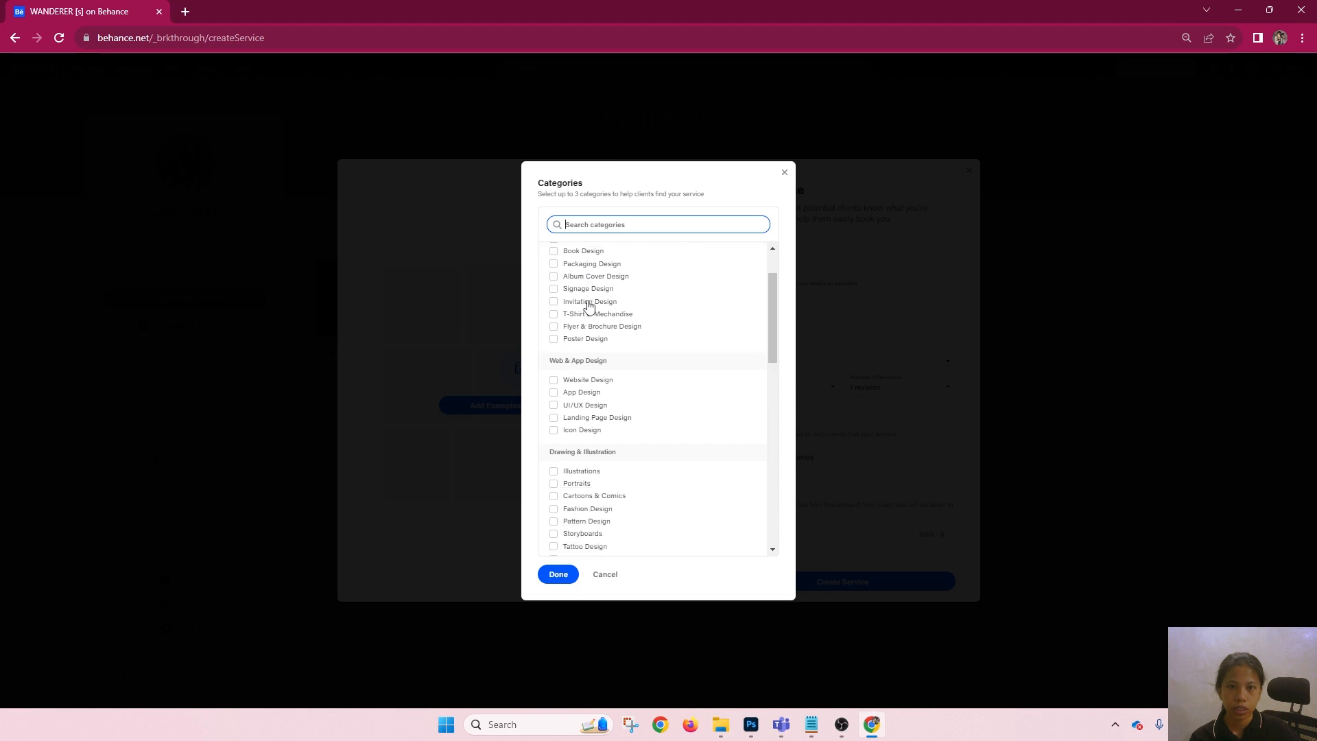
scroll(597, 405, down, 1)
scroll(601, 468, down, 1)
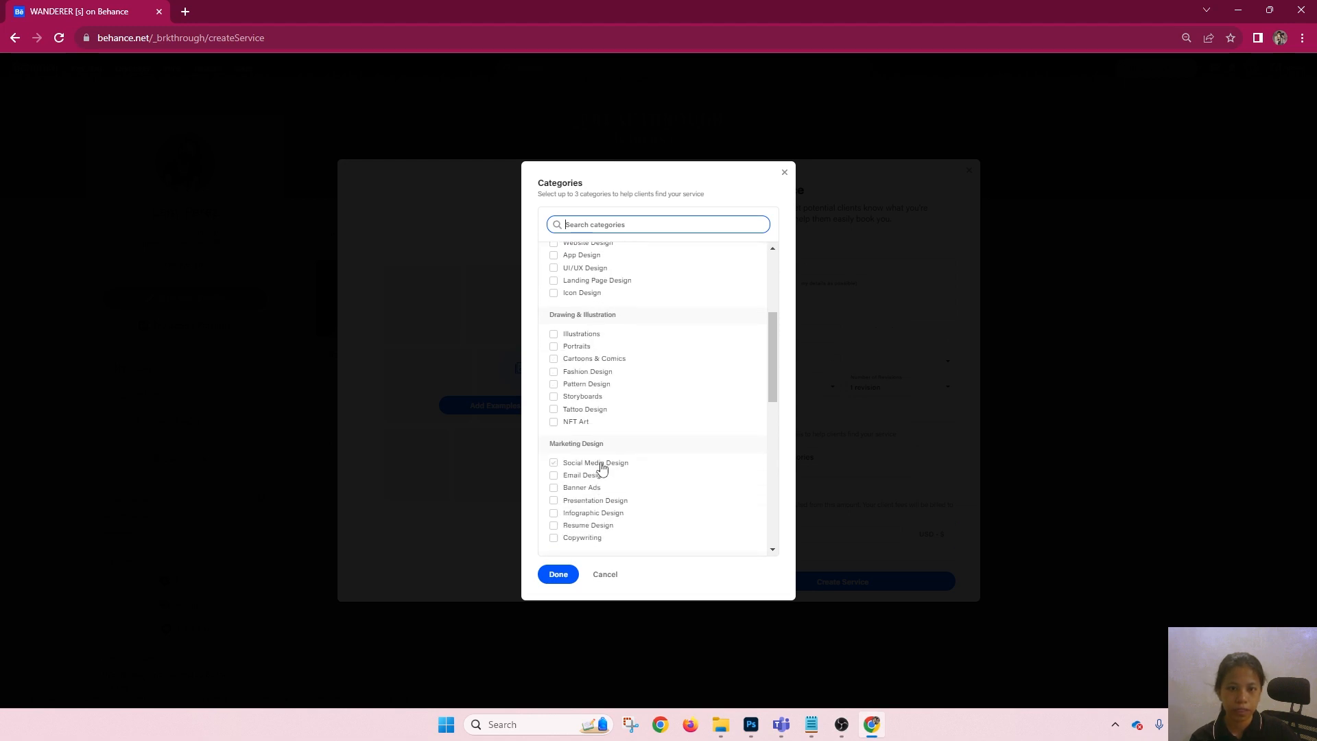
scroll(584, 481, down, 3)
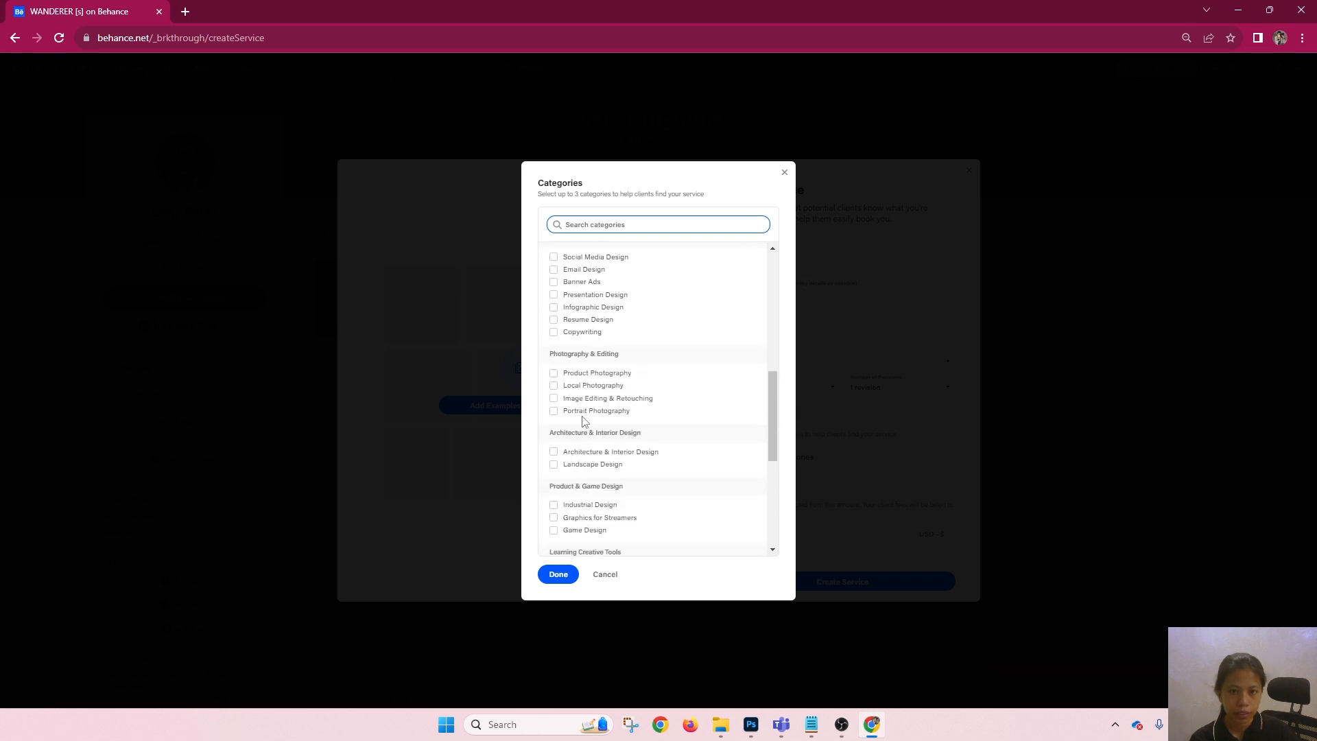
click(602, 374)
click(570, 575)
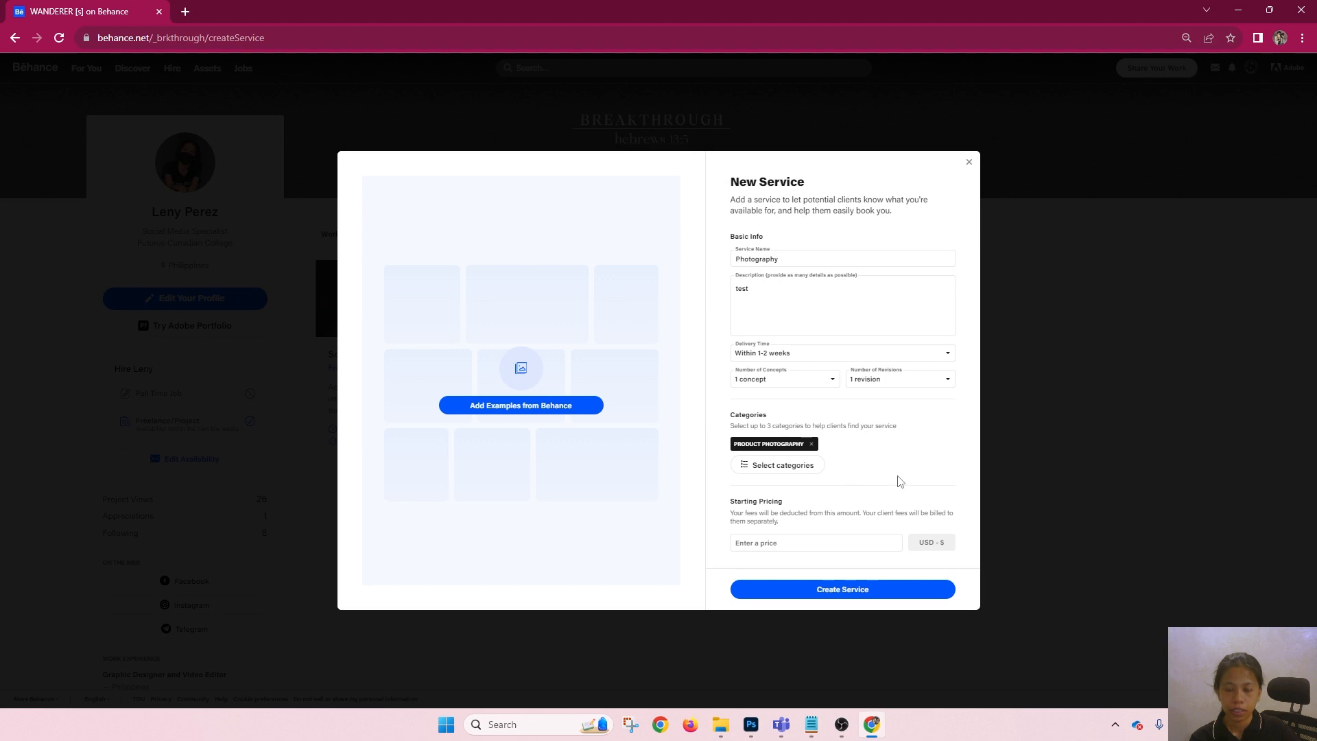
click(840, 542)
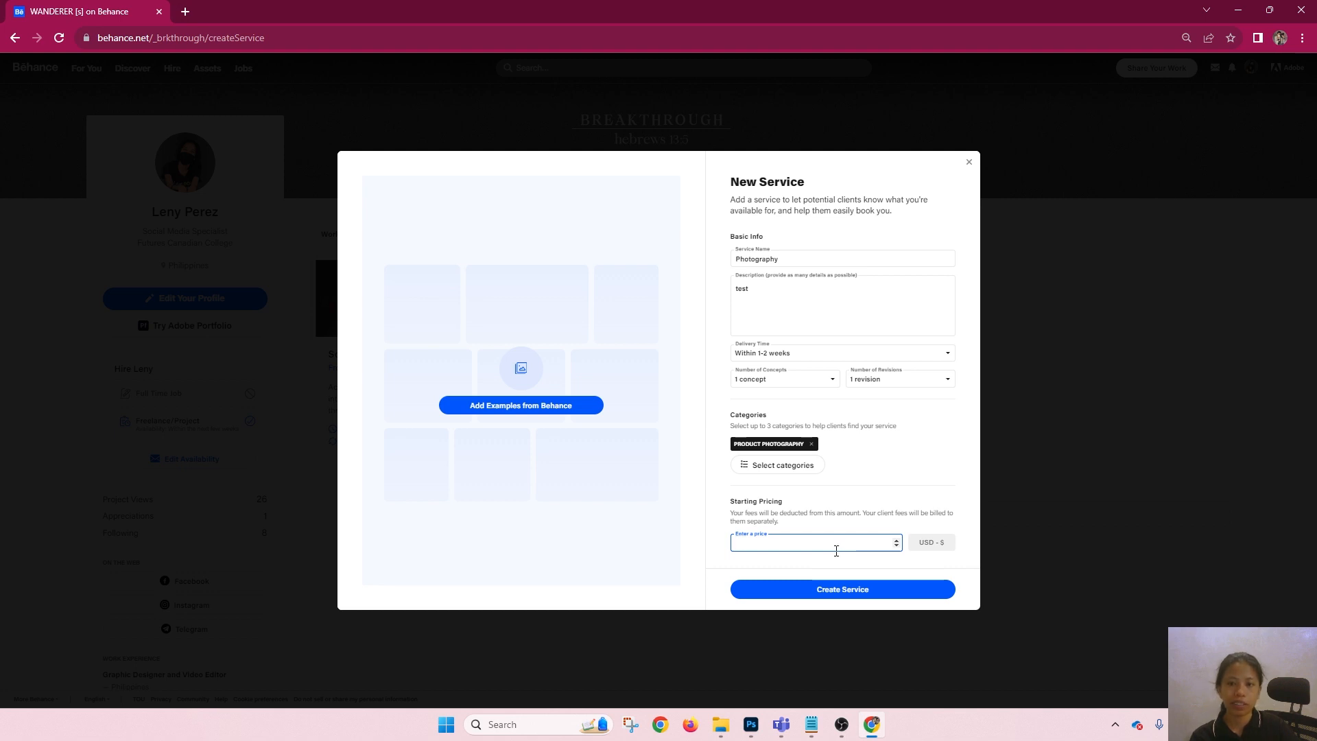
click(824, 589)
- Add the Social Media Contents project as the service's example, create the service and return to the profile
click(518, 402)
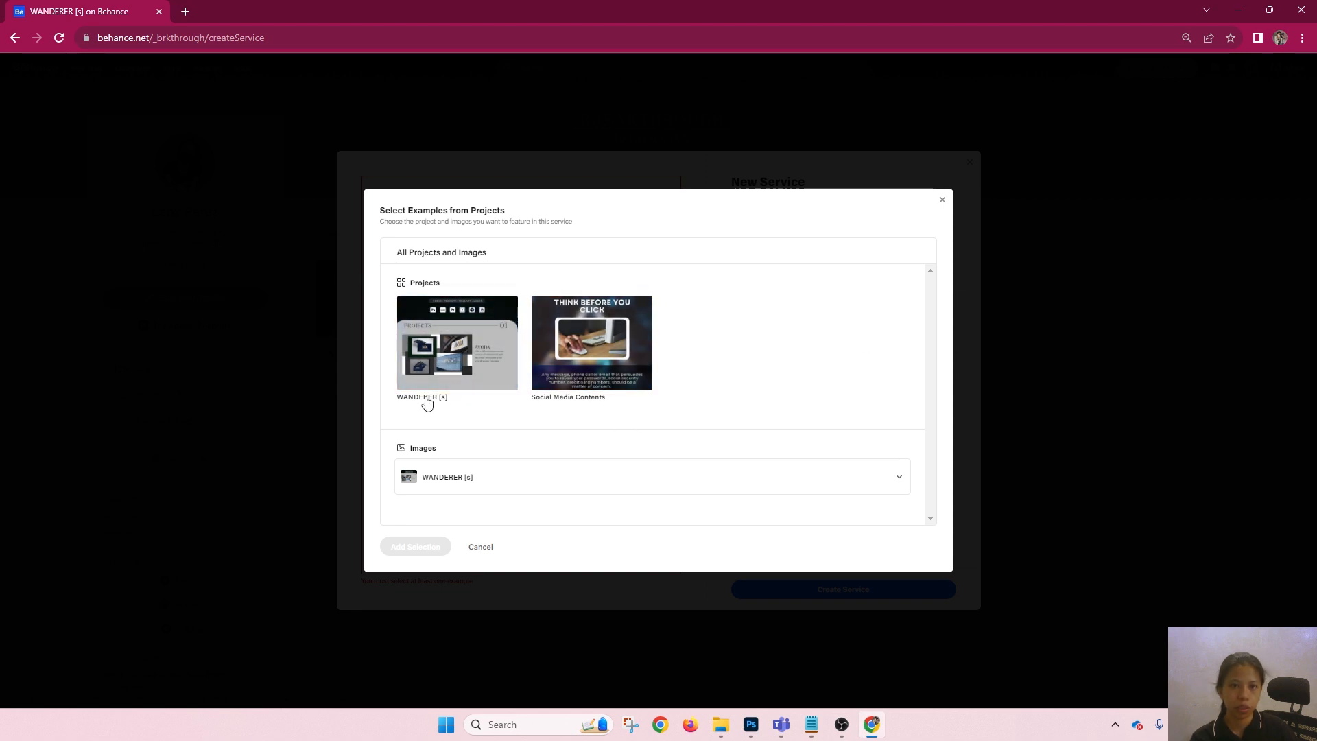
drag(471, 499, 716, 478)
click(719, 484)
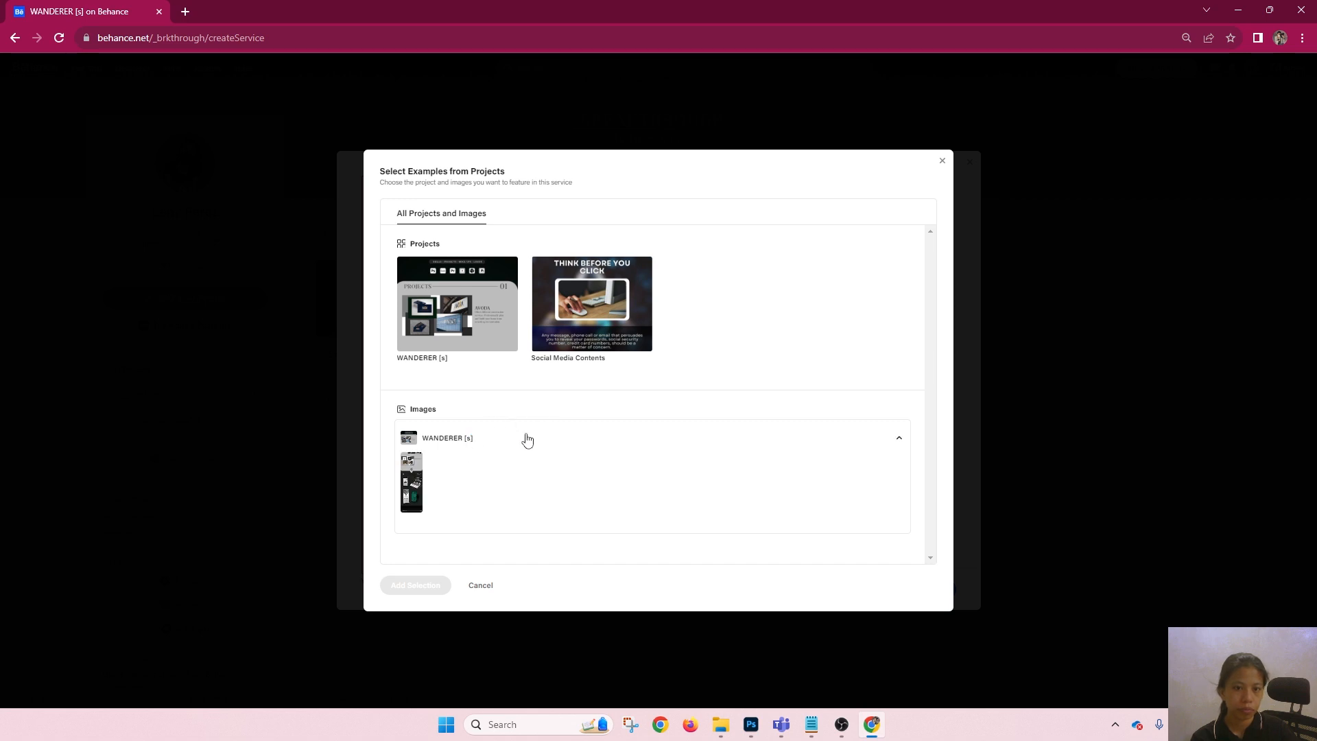
click(586, 312)
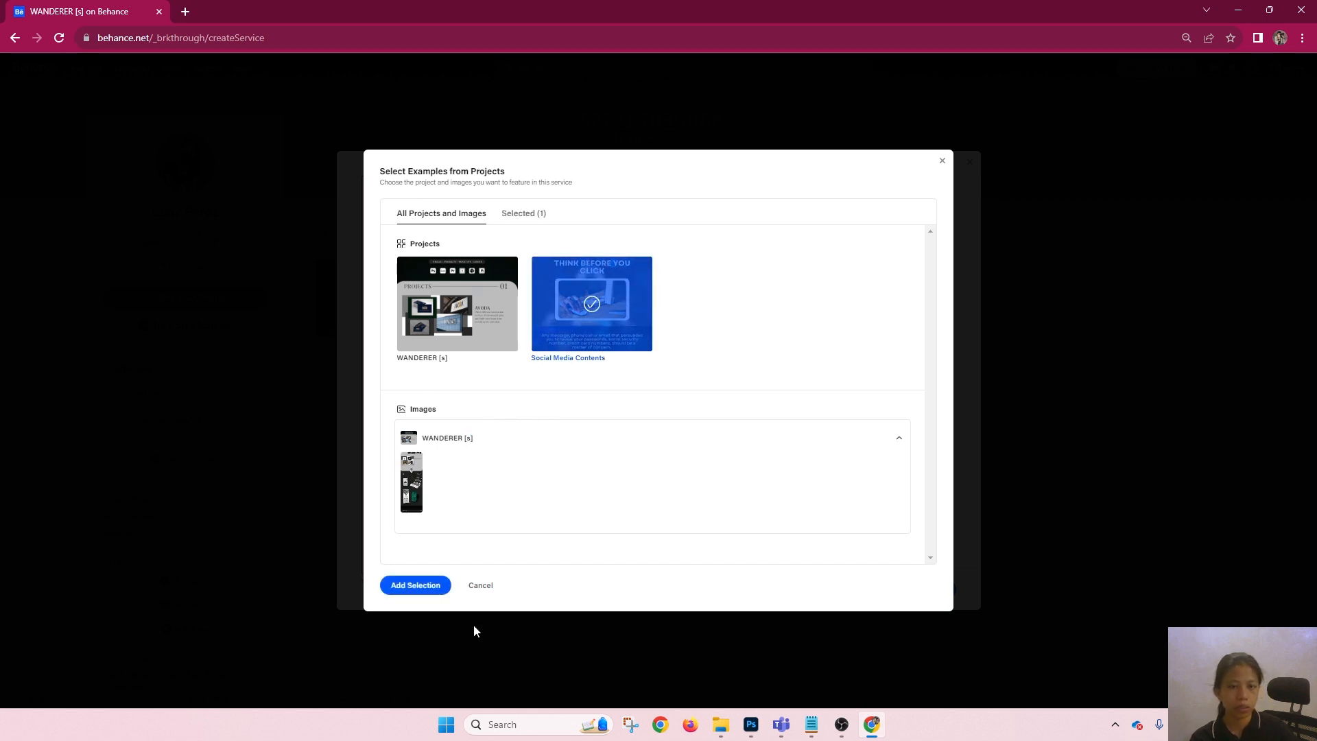
click(406, 588)
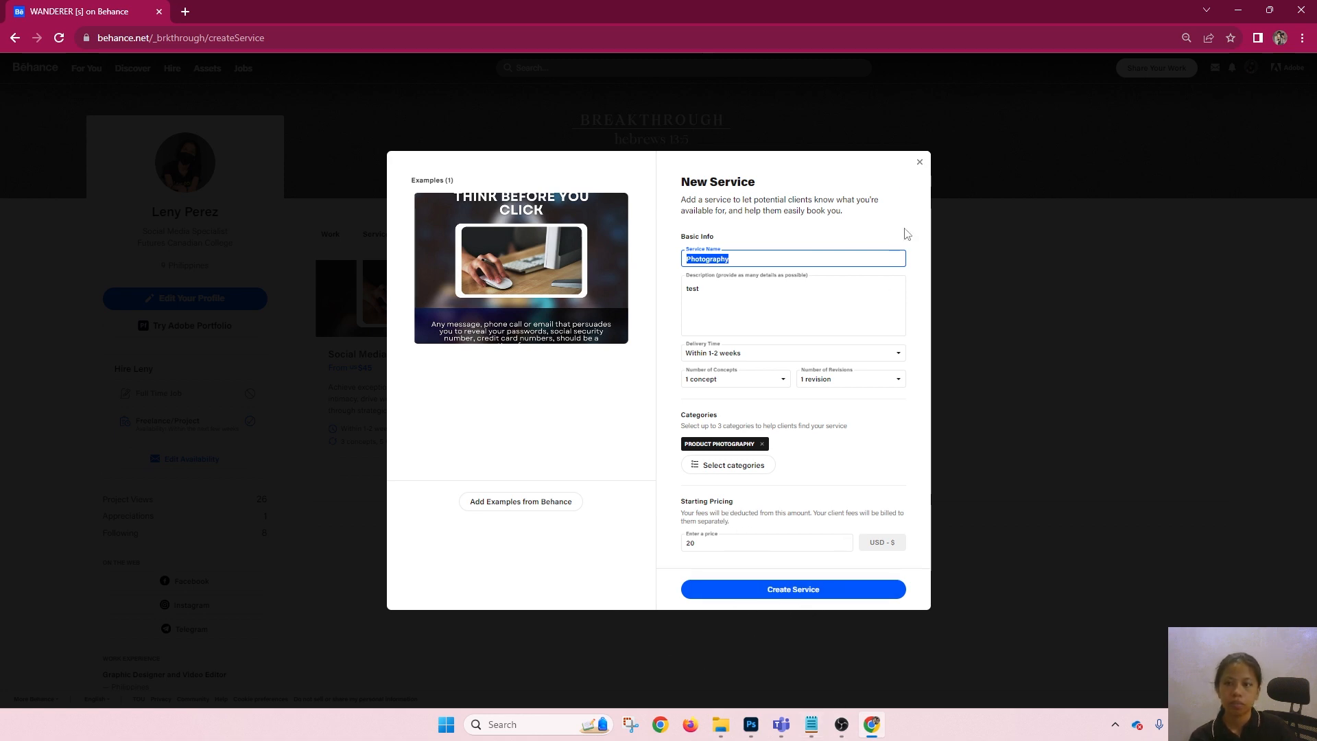
click(848, 599)
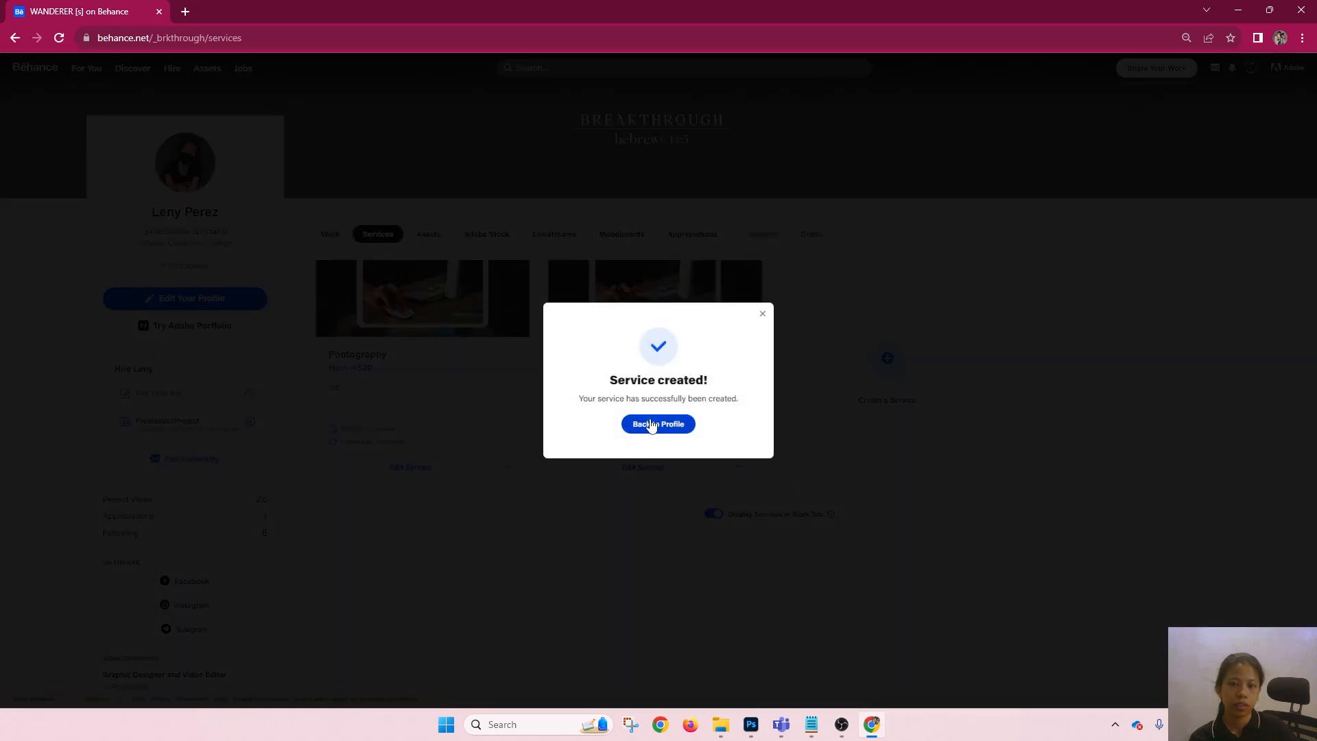
click(652, 425)
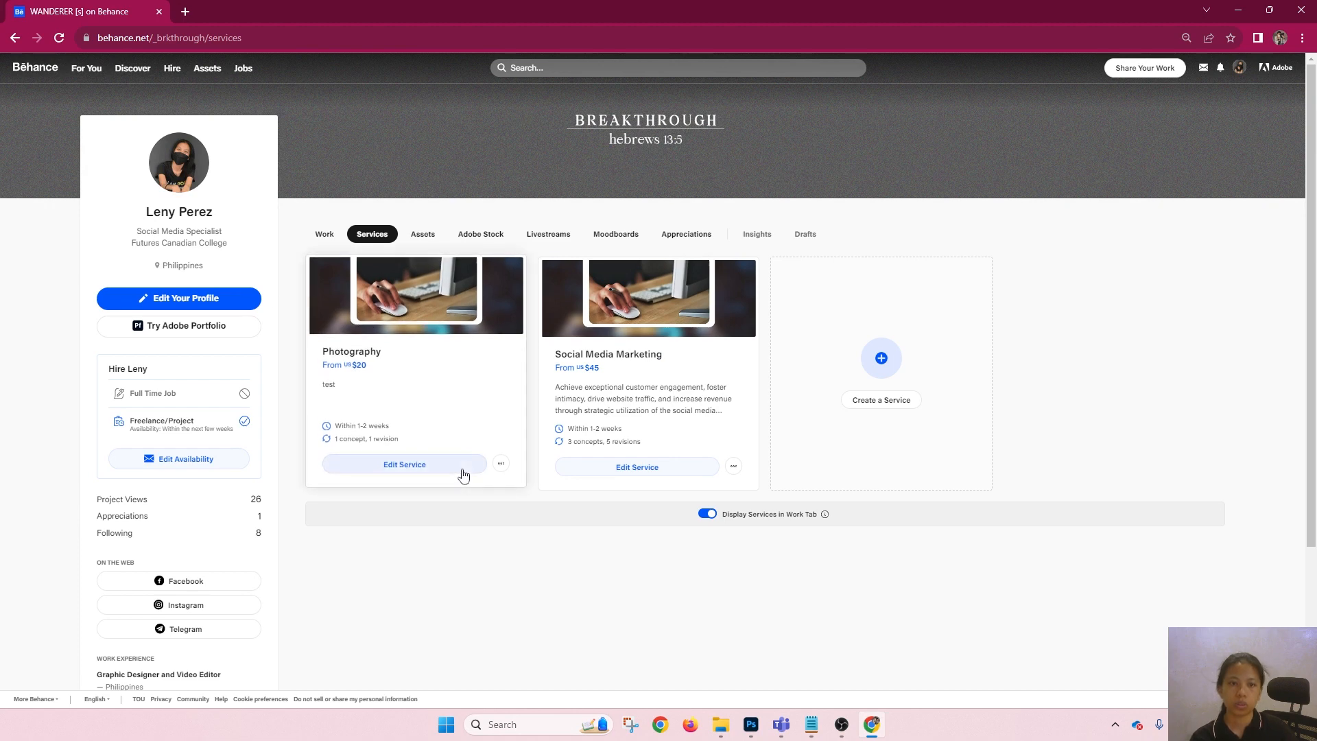
- Delete the Photography service from the profile
click(502, 464)
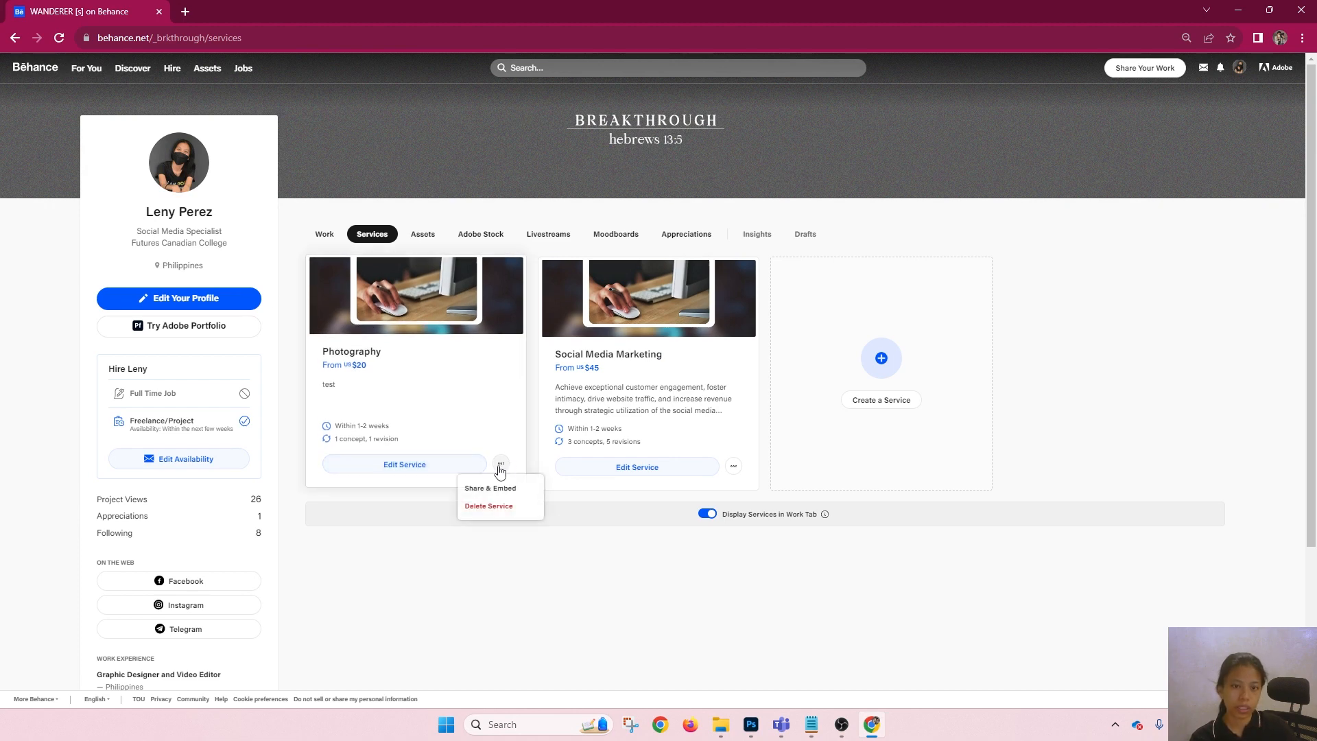
click(508, 508)
click(644, 407)
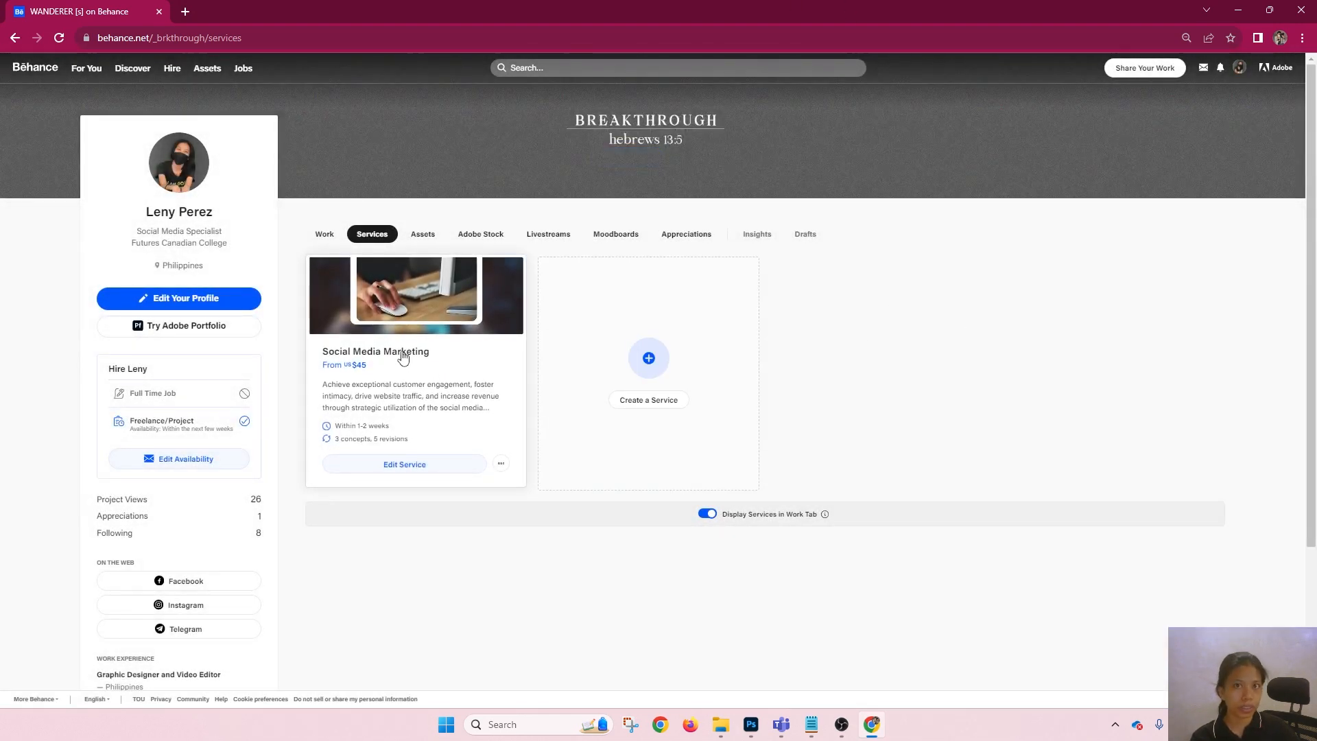
- Examine the Social Media Marketing service's details, both among the services and in the profile's work overview
click(421, 315)
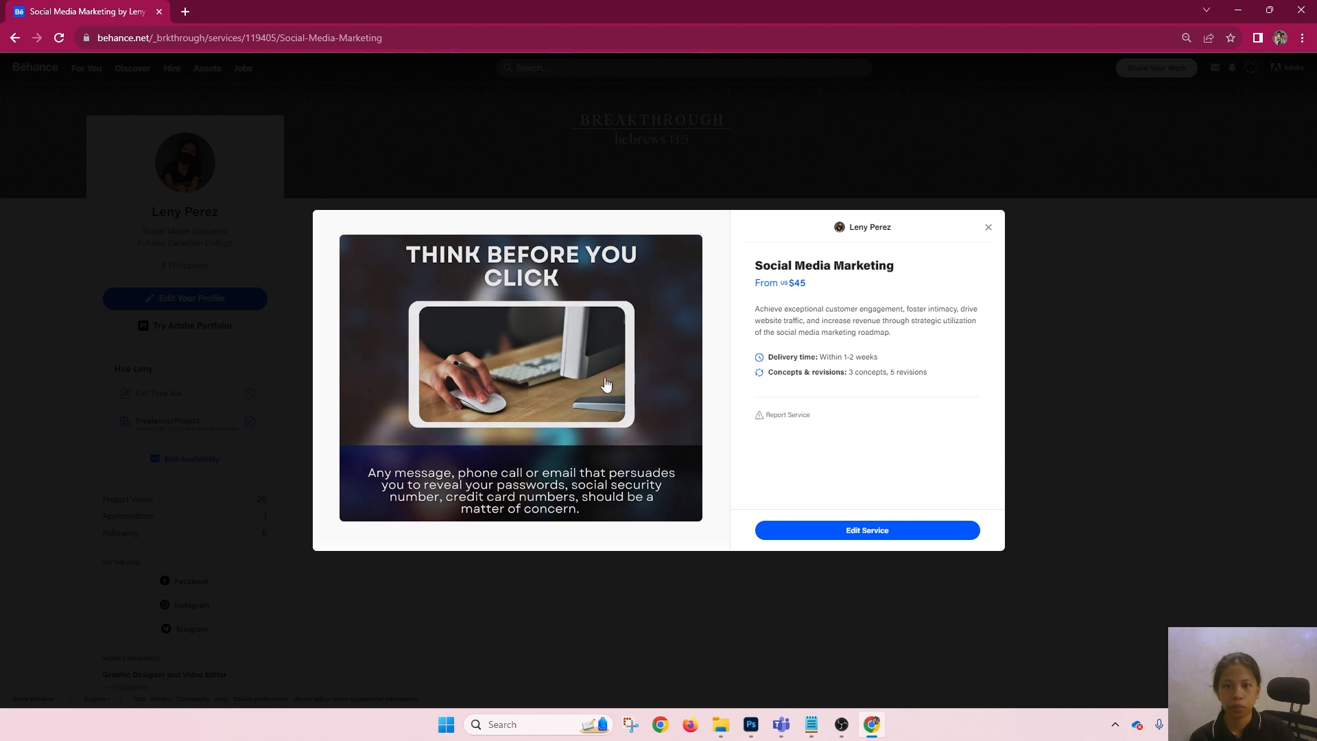
click(988, 227)
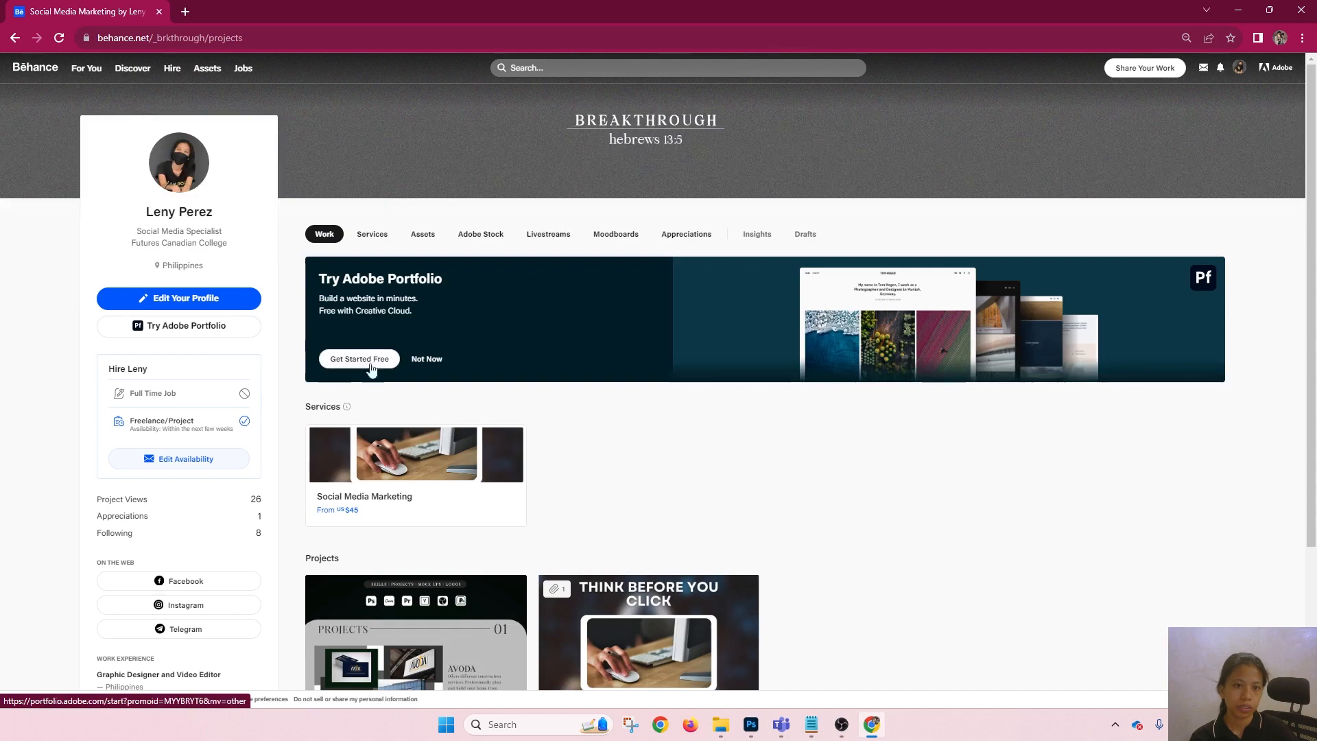
scroll(306, 271, down, 2)
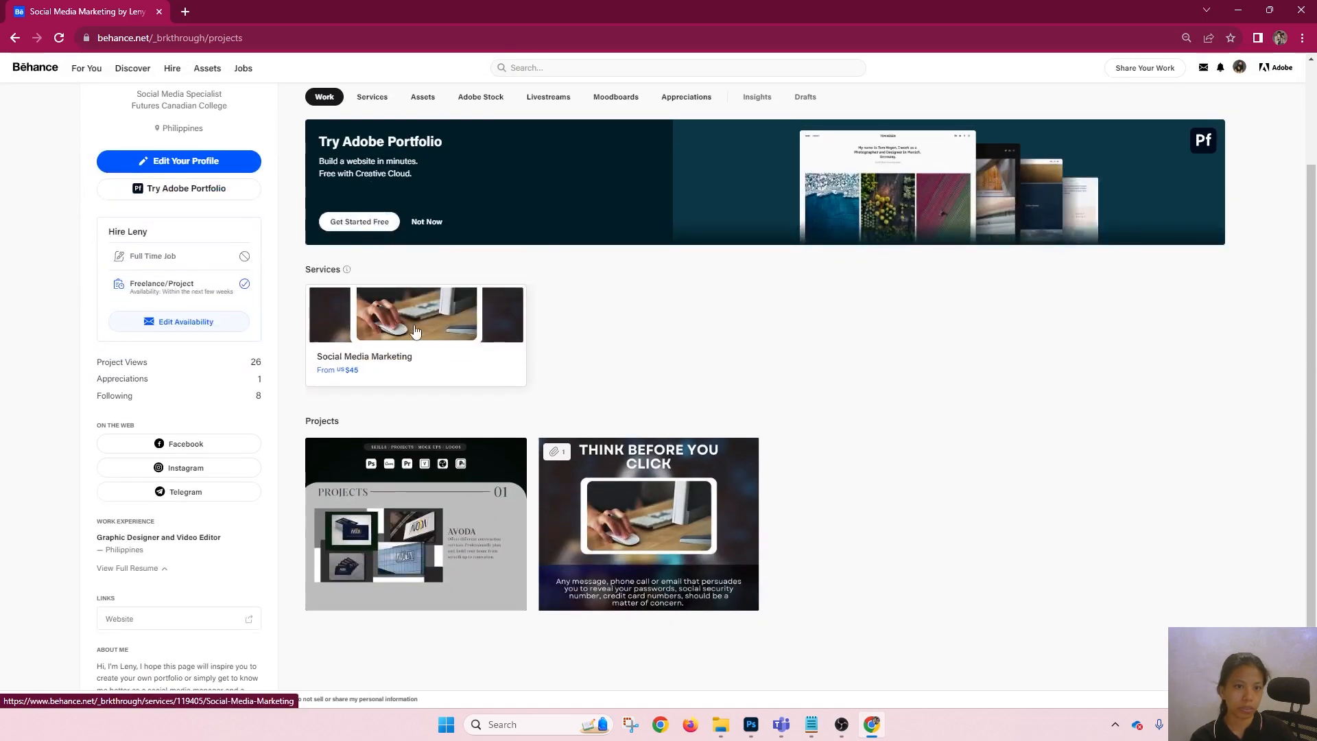
click(429, 324)
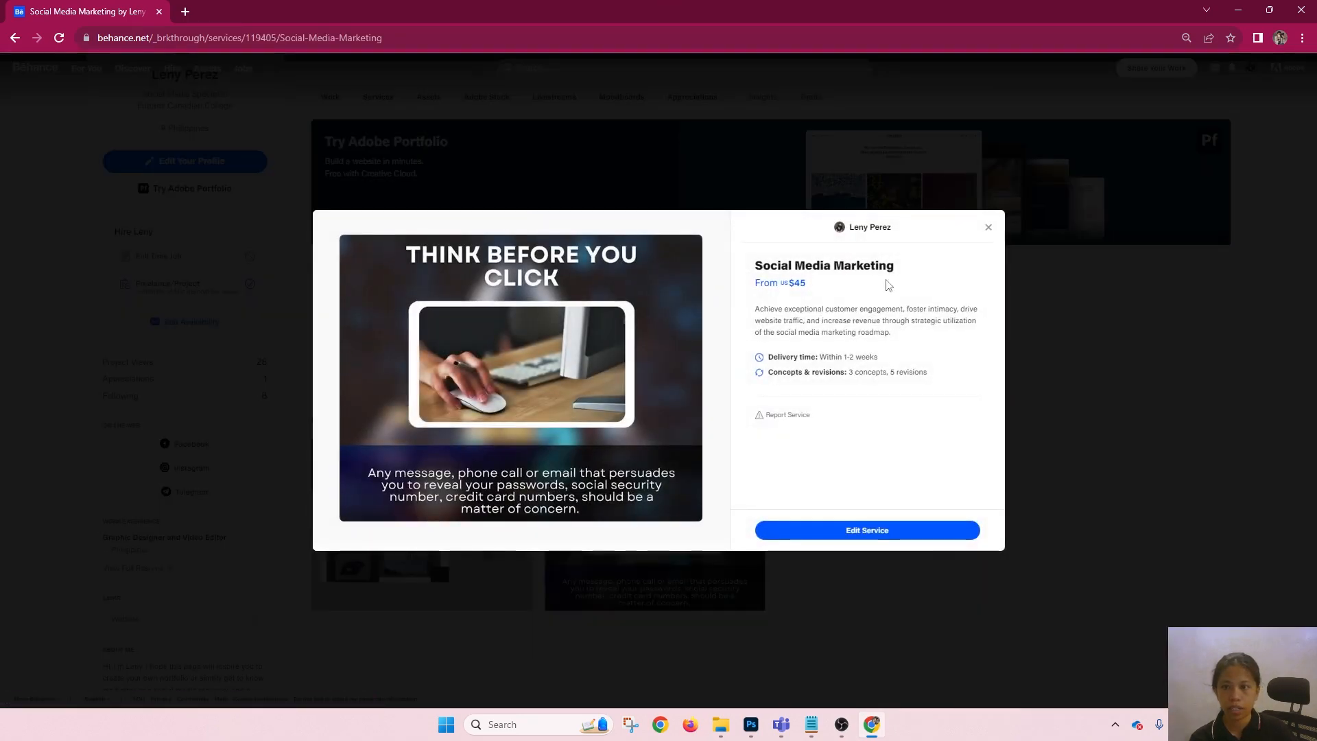
click(989, 227)
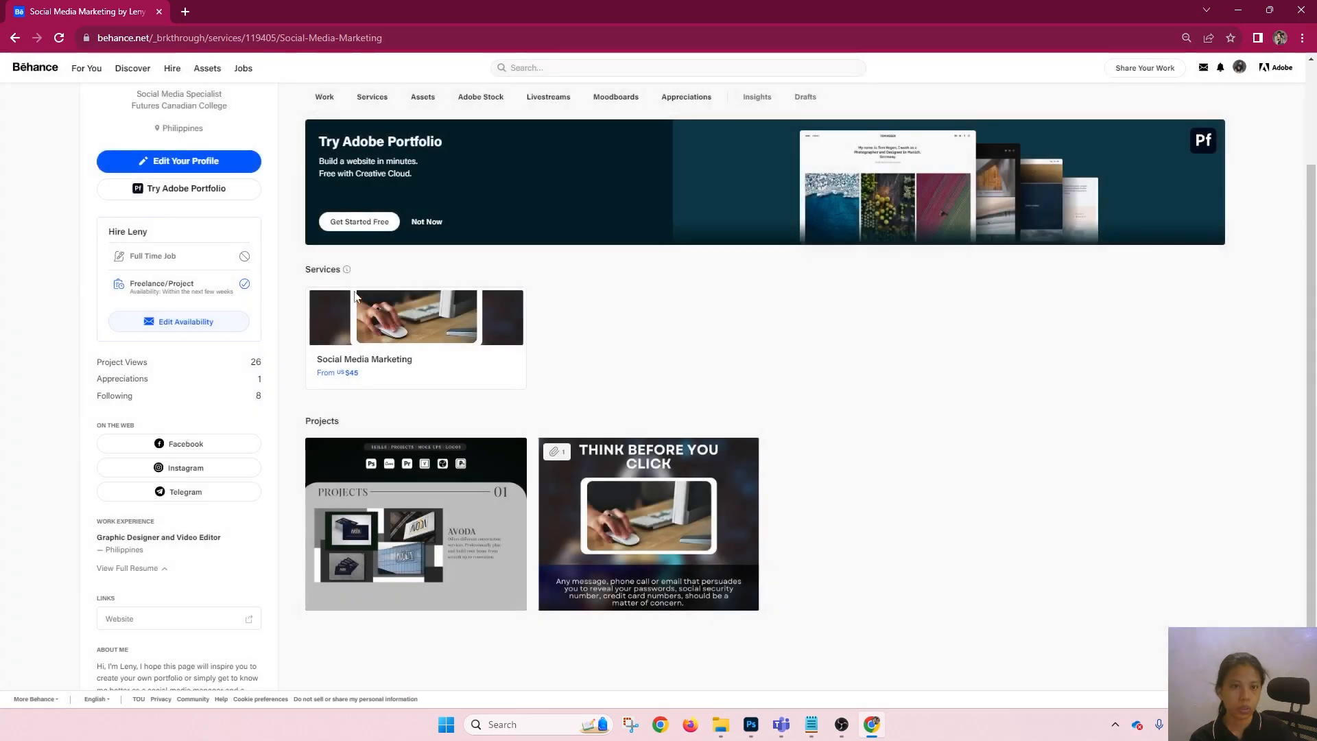
scroll(430, 382, up, 3)
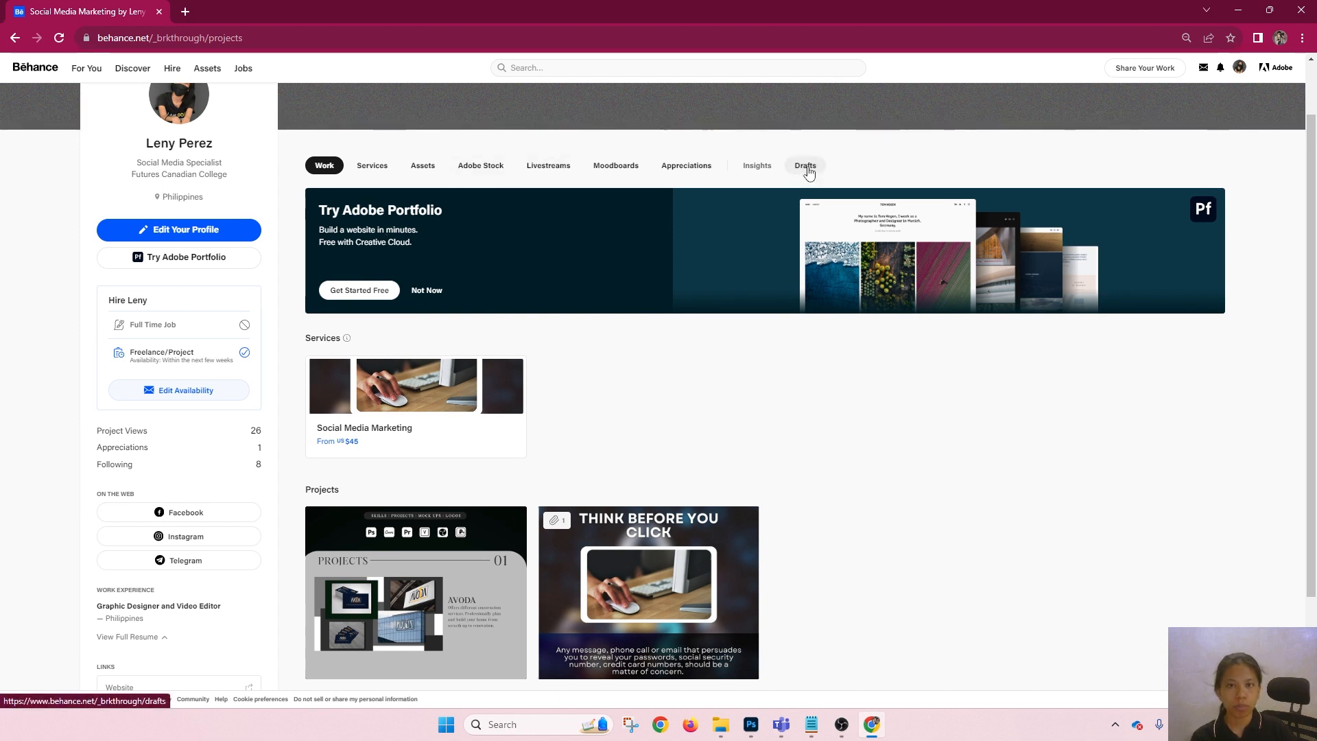
- Create a new project from the profile's drafts and add the Artboard 1 image from the Desktop
click(807, 168)
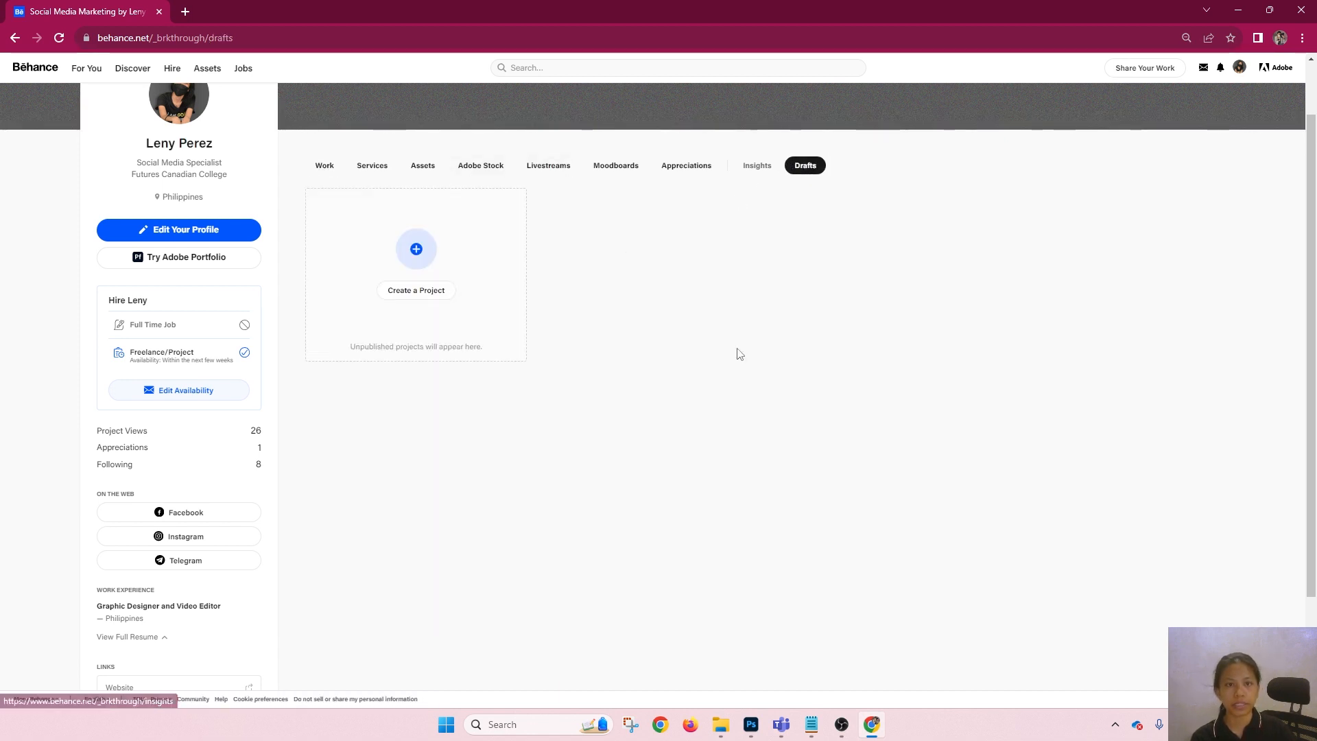
click(423, 292)
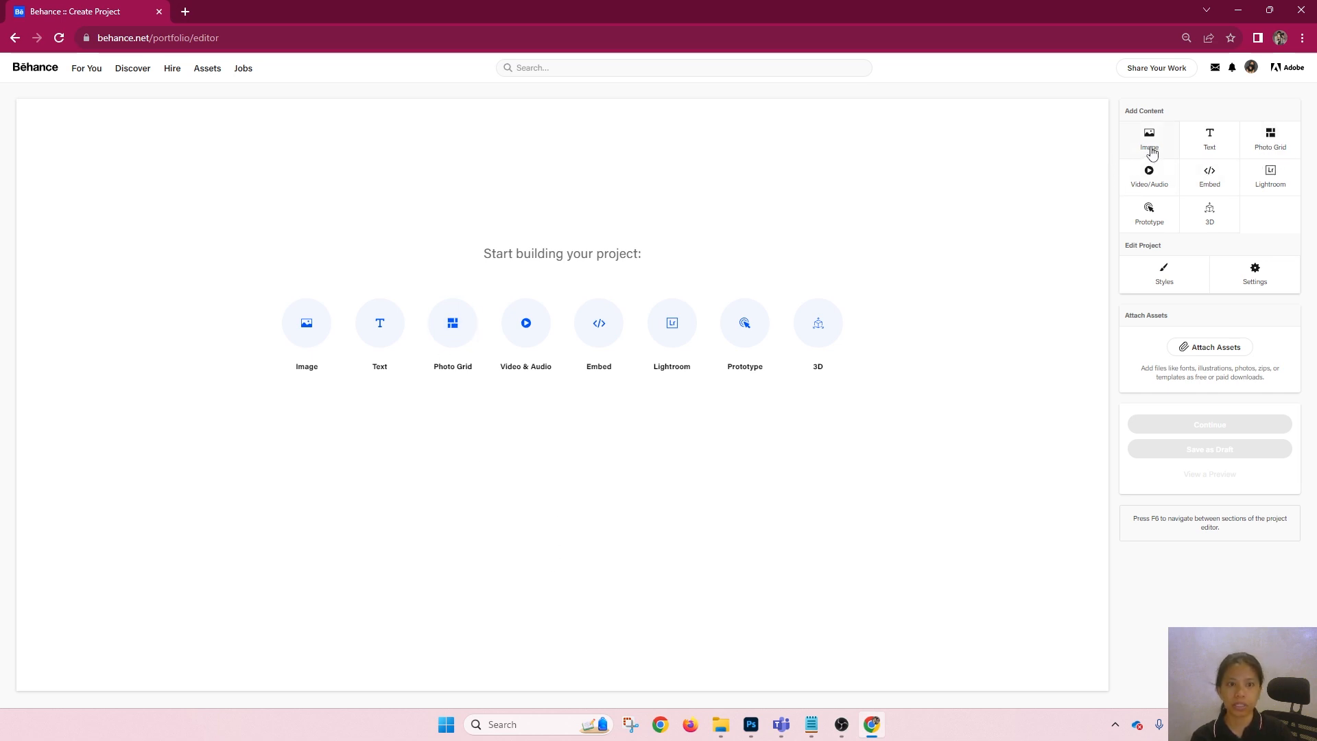
click(317, 337)
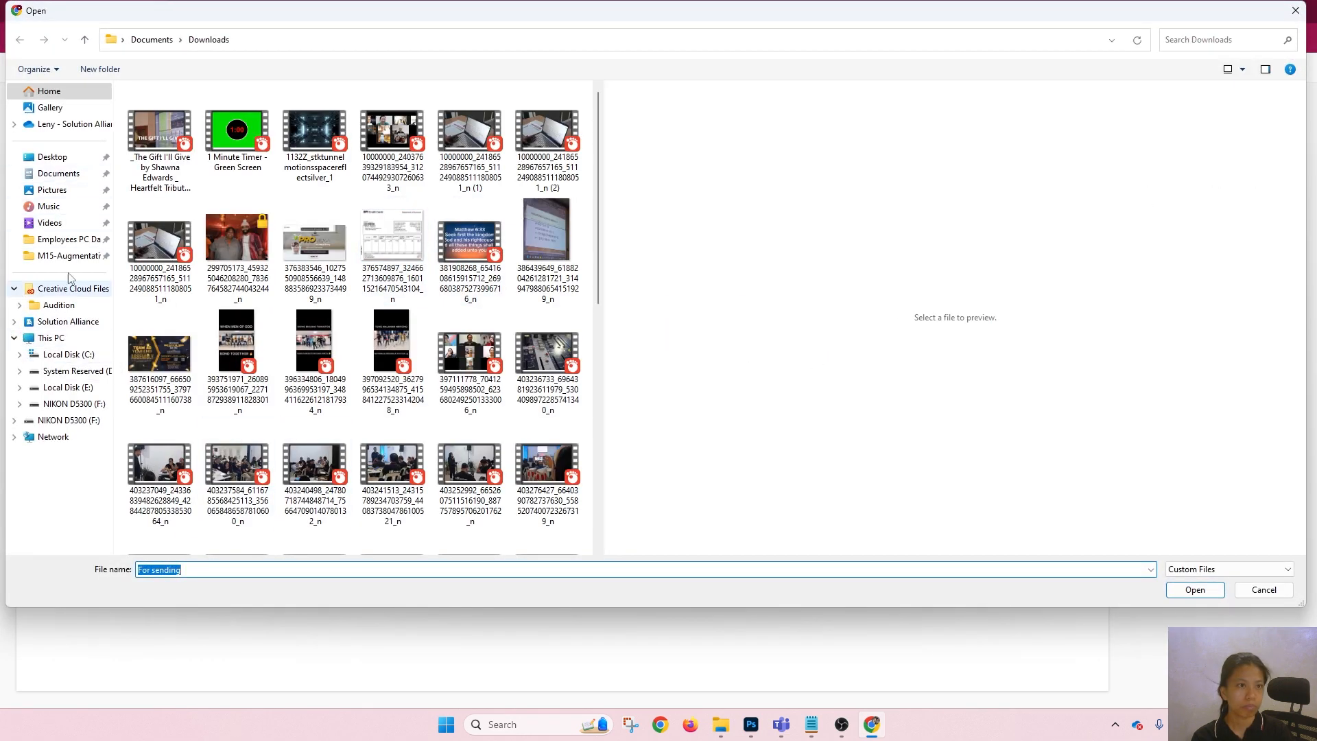
click(52, 157)
click(557, 213)
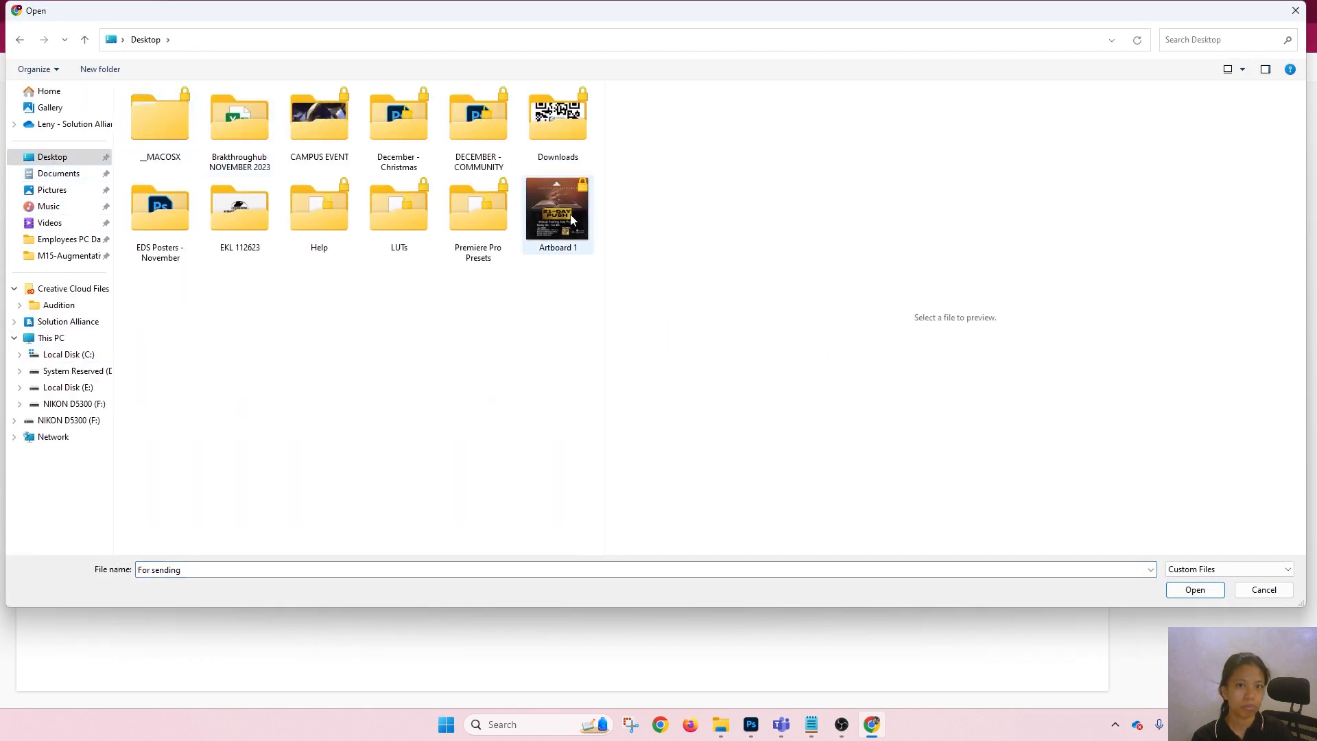
click(1196, 590)
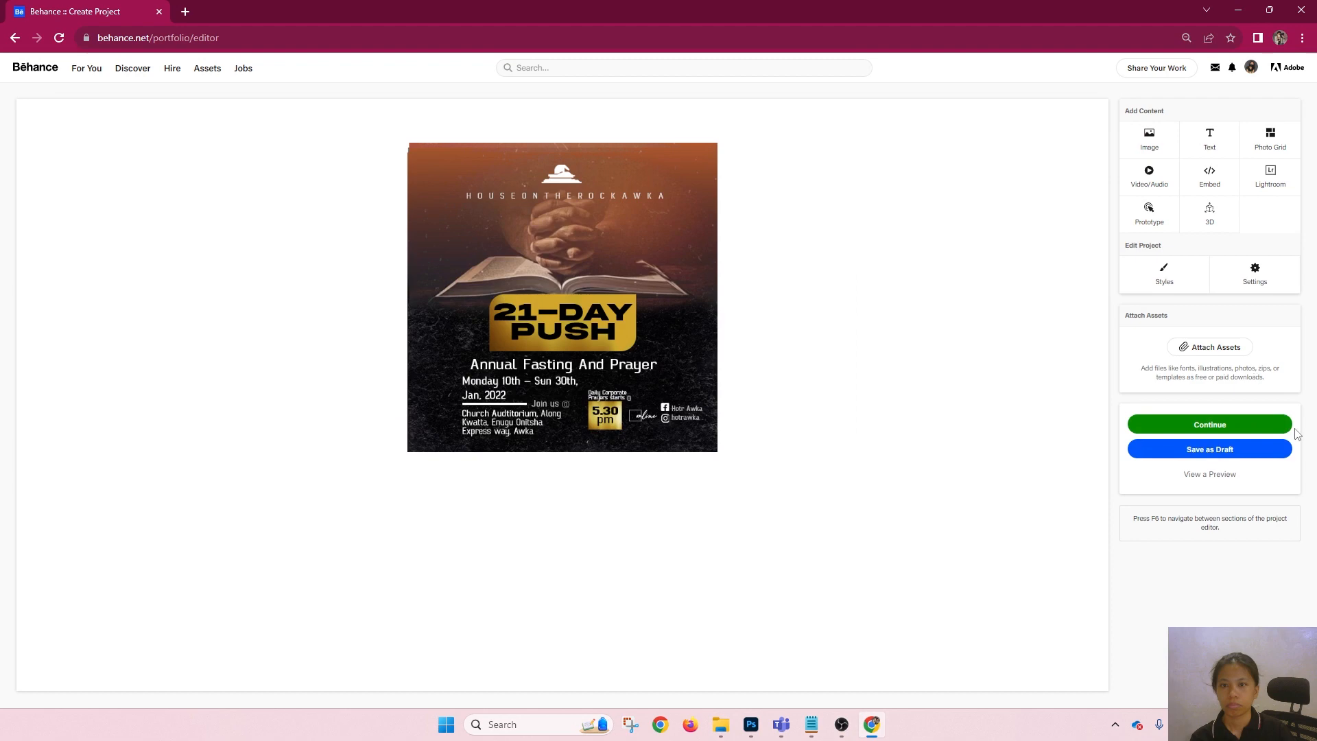
- Title the project Digital Poster, crop the poster image as its cover, and publish it
click(1191, 426)
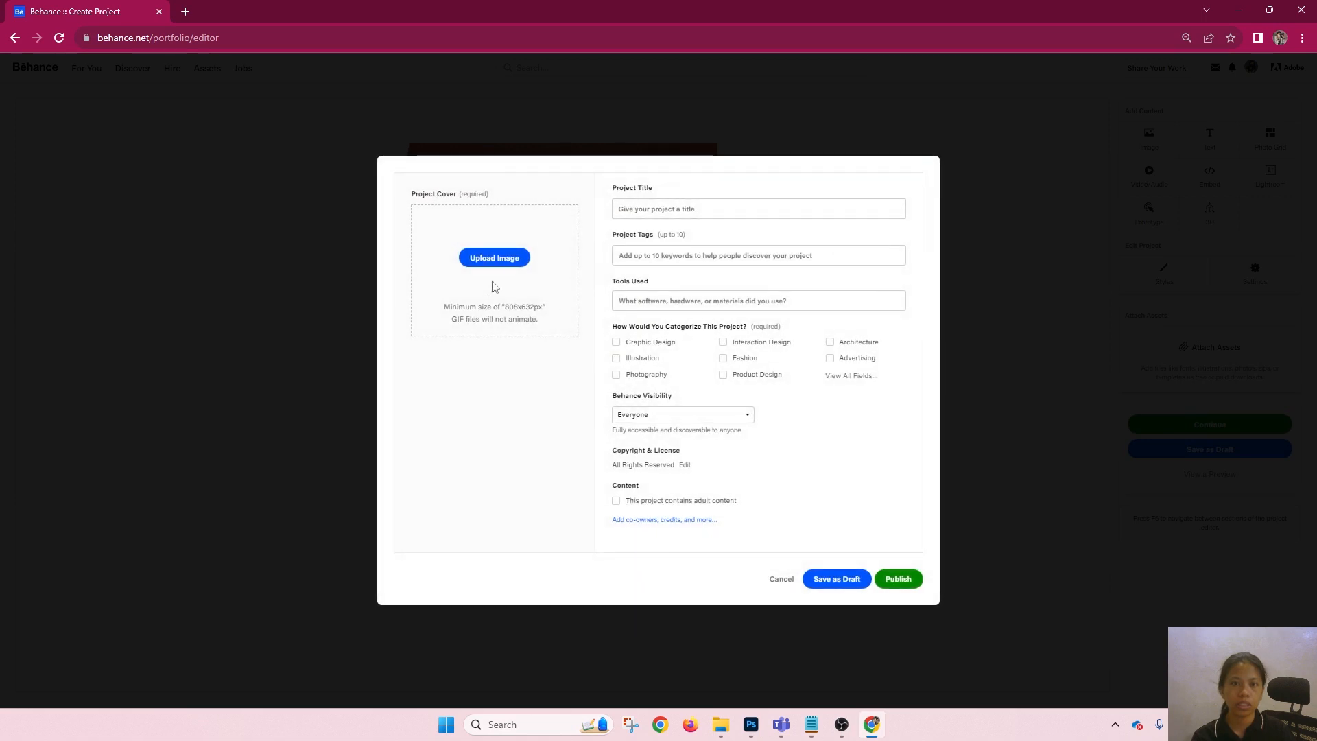
click(504, 256)
click(163, 302)
click(1192, 590)
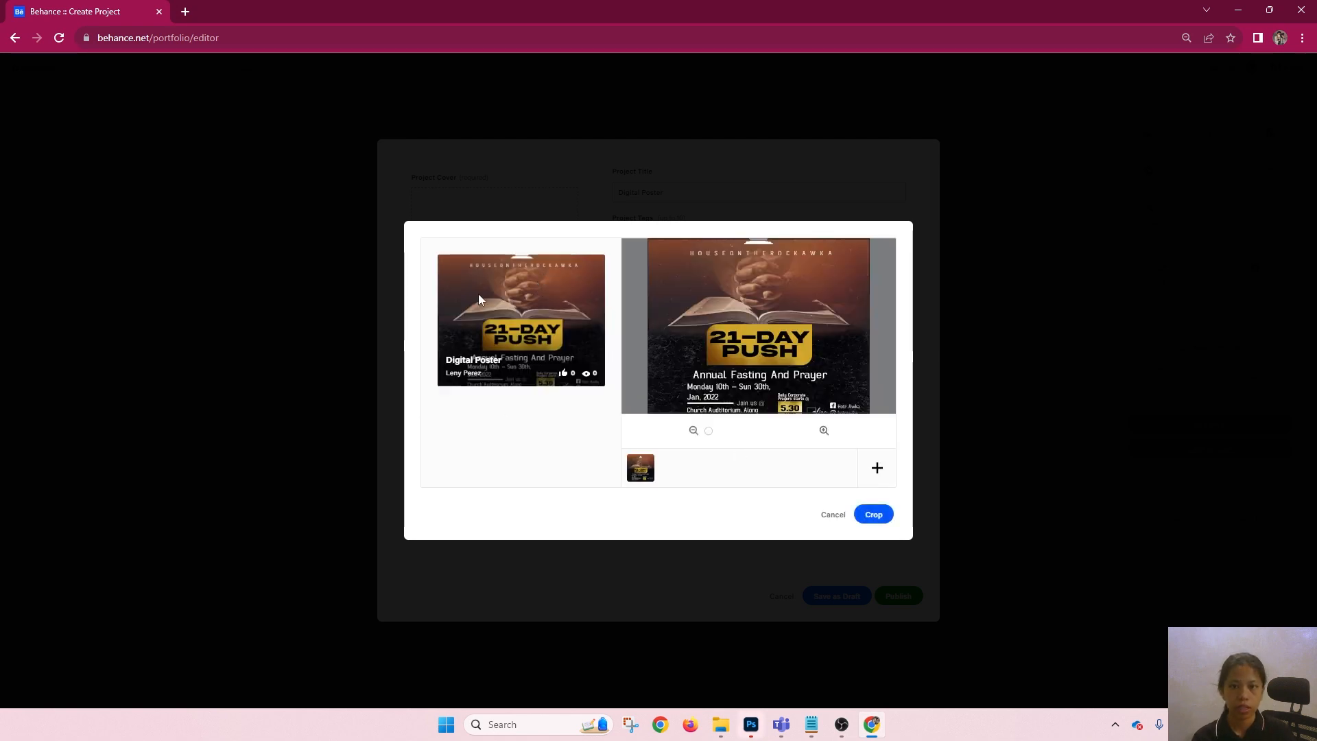
click(874, 515)
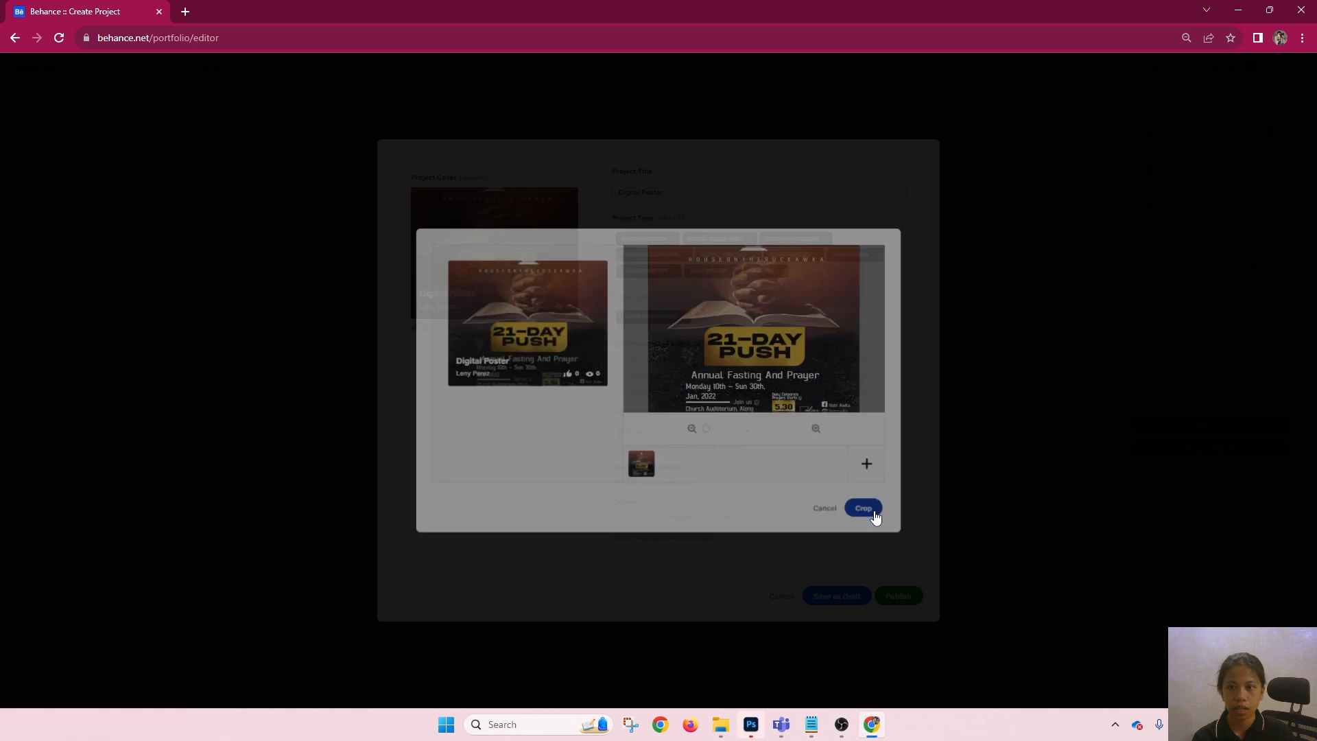
click(899, 596)
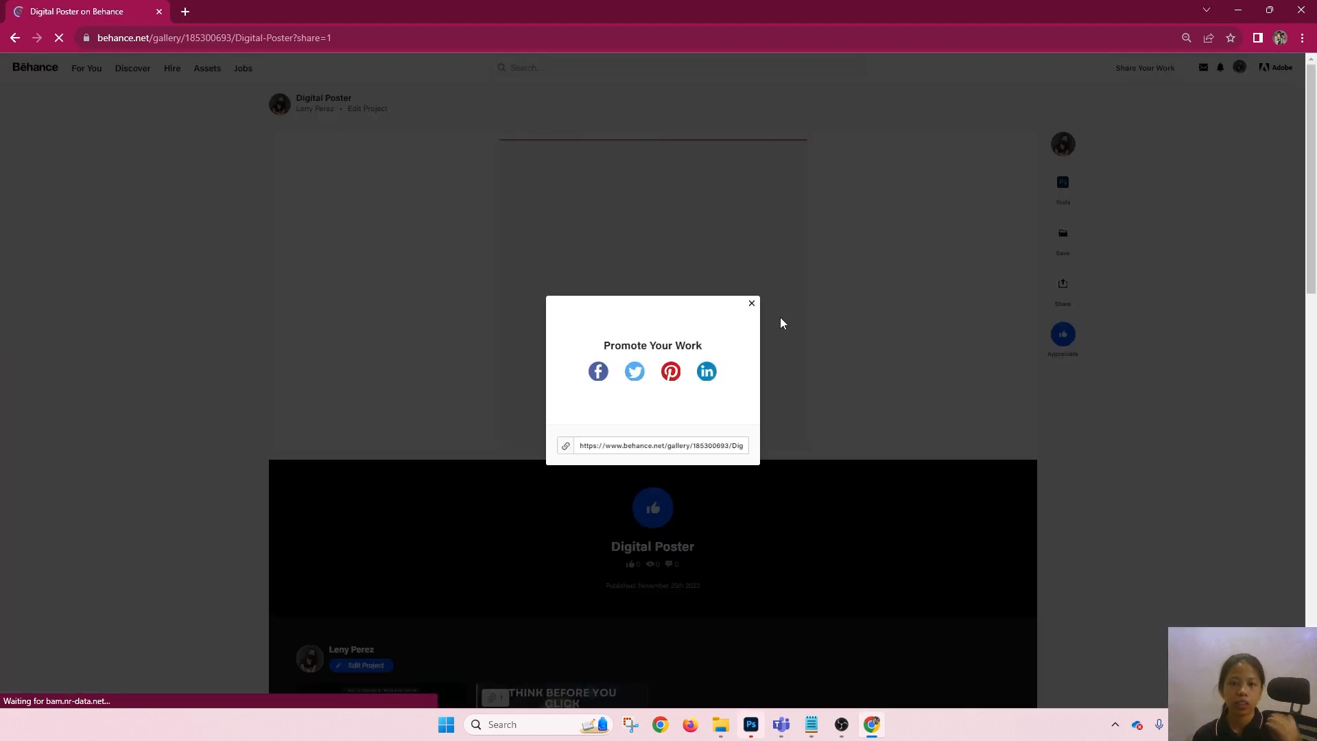
- Dismiss the promotion prompt and copy the Digital Poster project's link from its sharing options
click(751, 304)
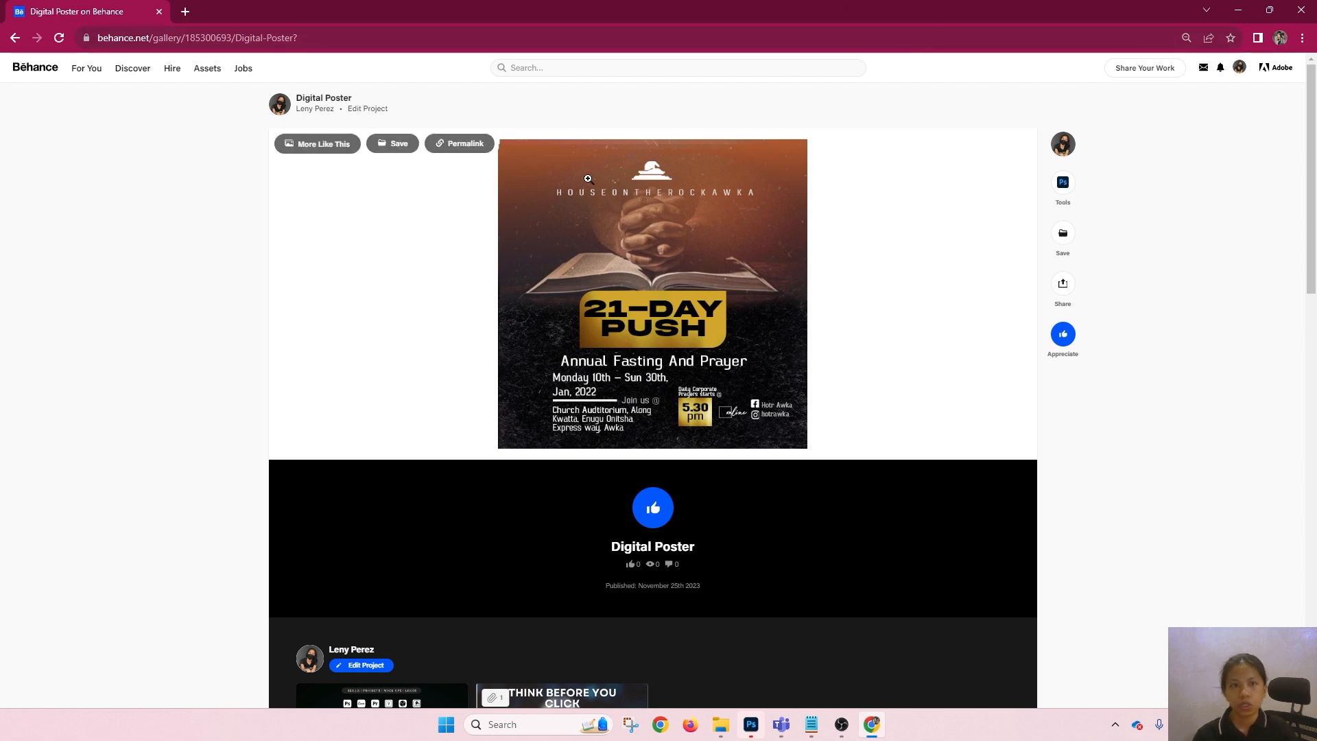
click(1062, 295)
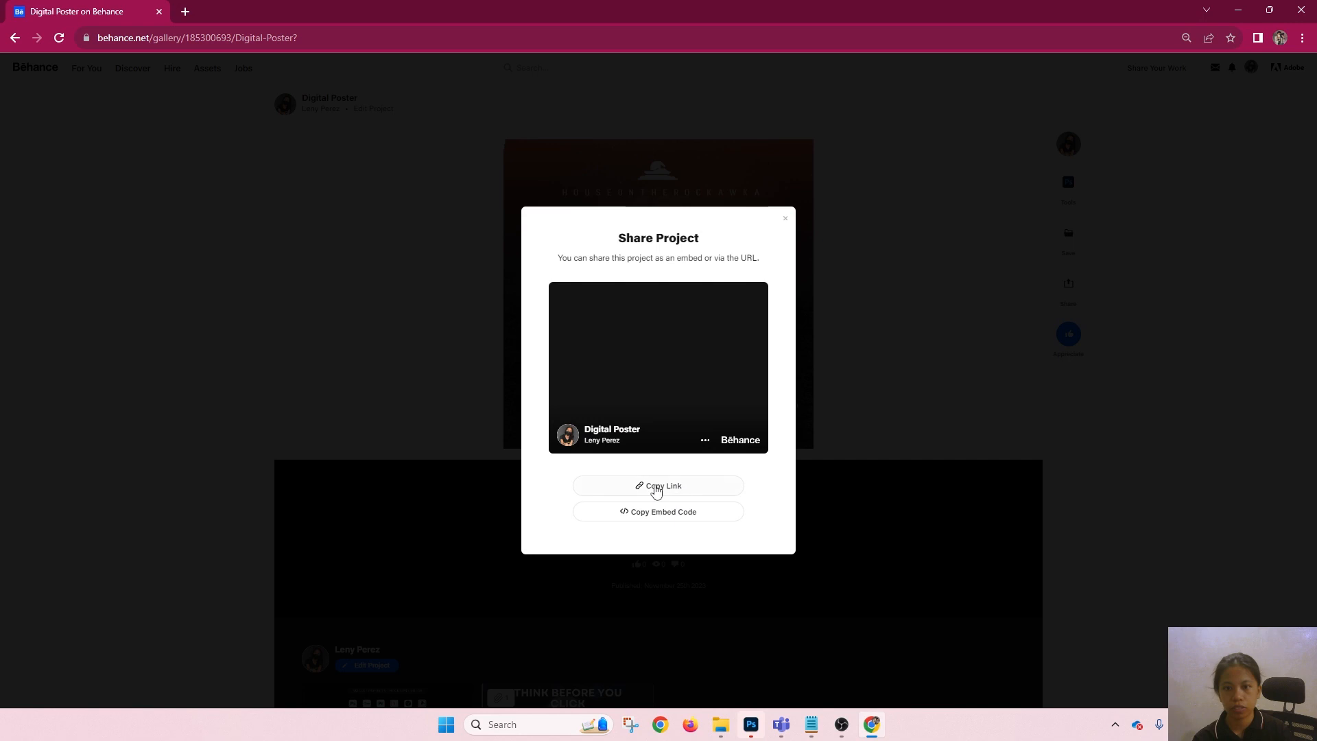
click(672, 493)
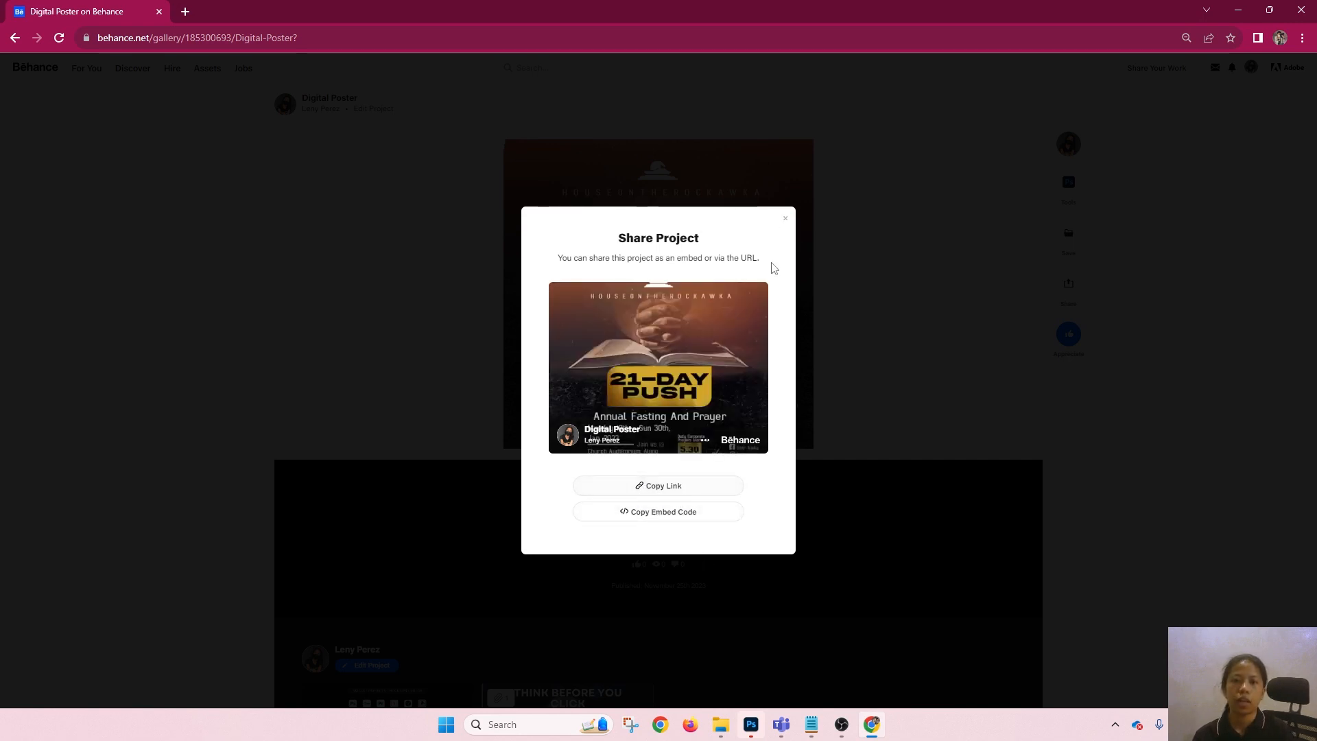
click(786, 221)
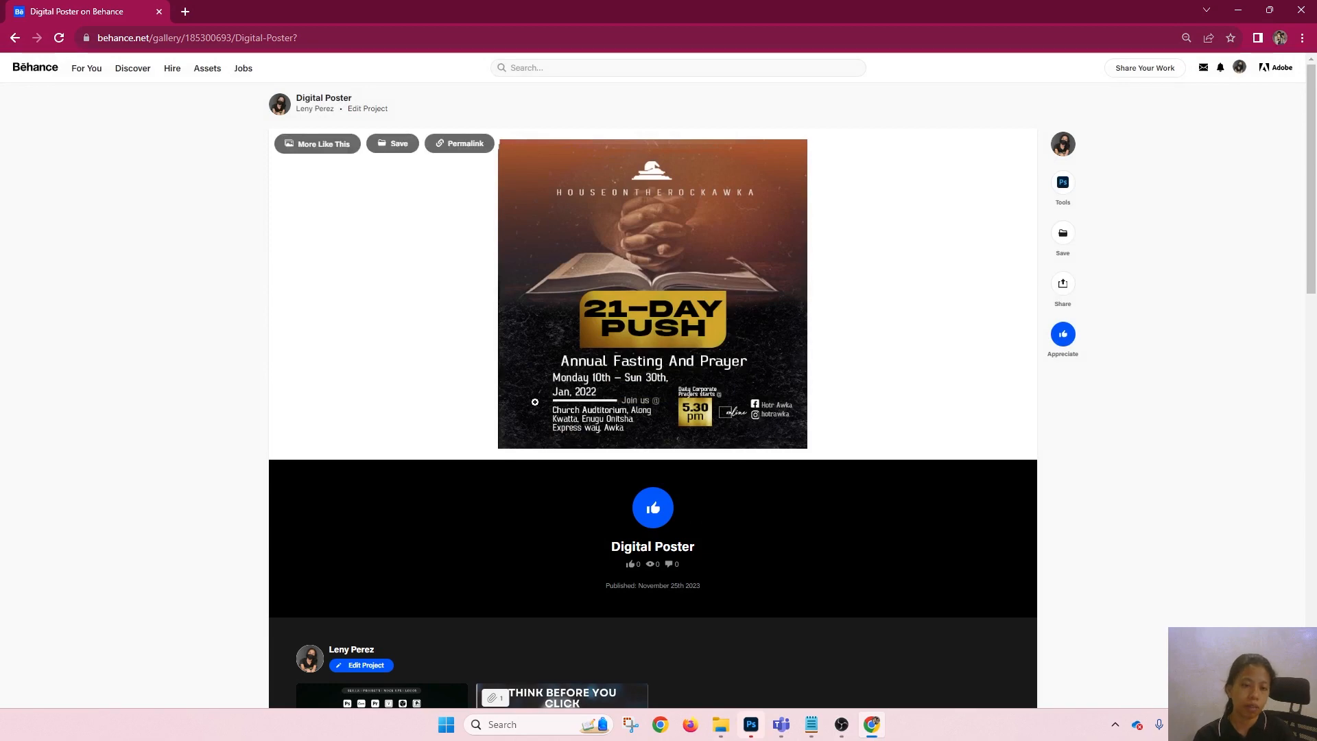
- Examine the published Digital Poster project page, from the poster image to the owner's other projects beneath it
scroll(532, 438, down, 3)
scroll(532, 460, up, 3)
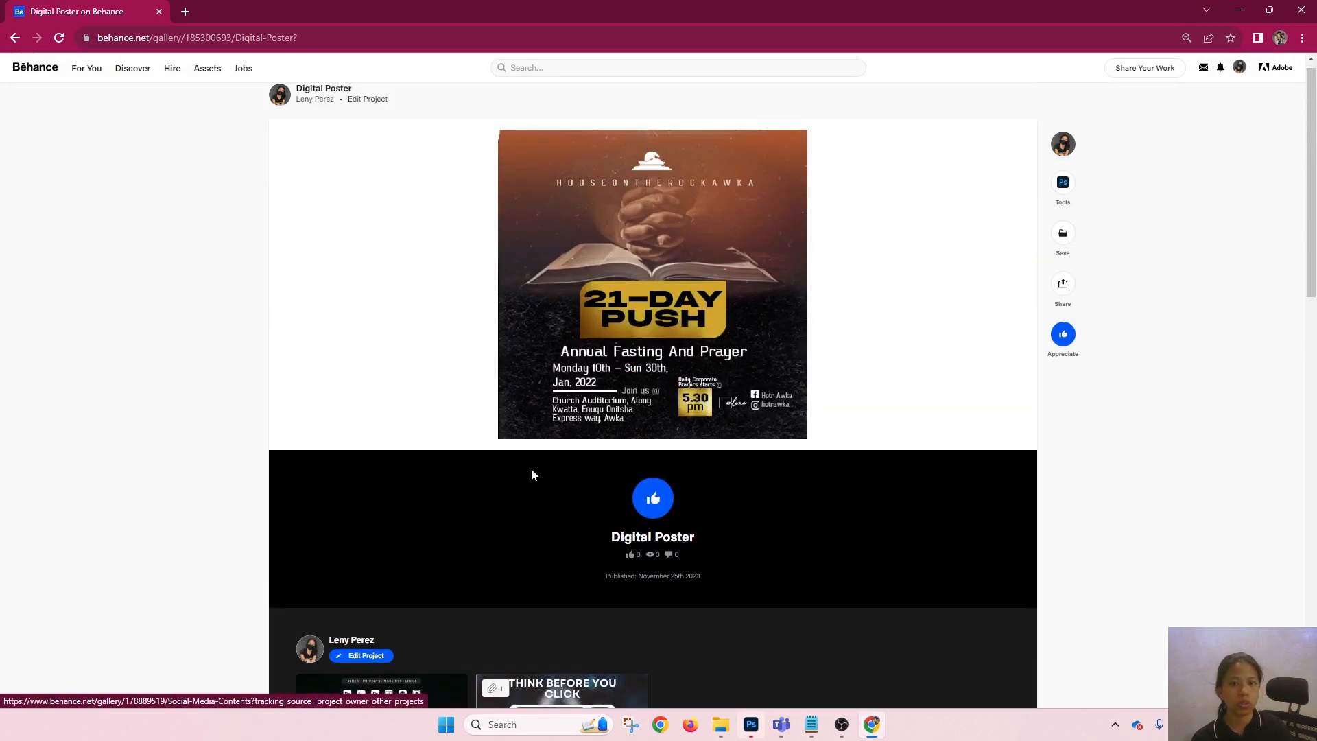
scroll(556, 570, down, 4)
scroll(573, 579, up, 4)
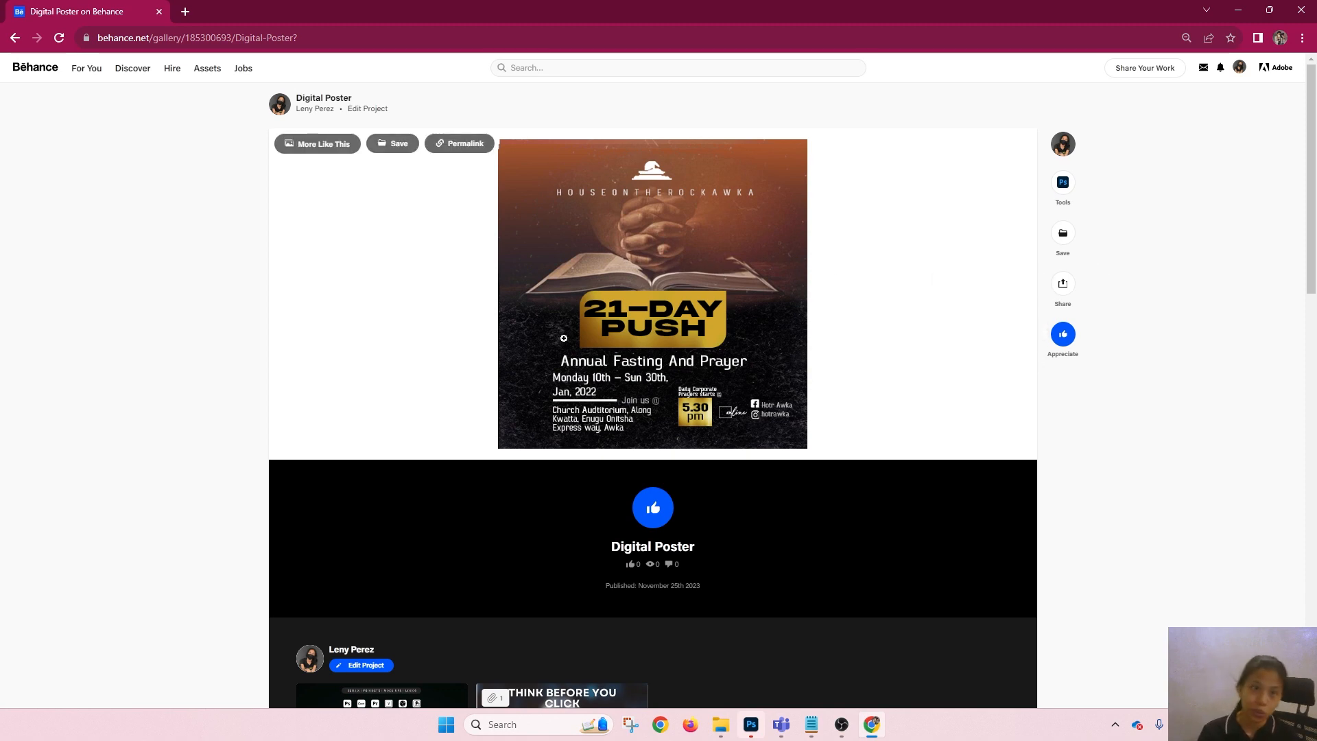
scroll(763, 579, down, 3)
scroll(580, 505, up, 2)
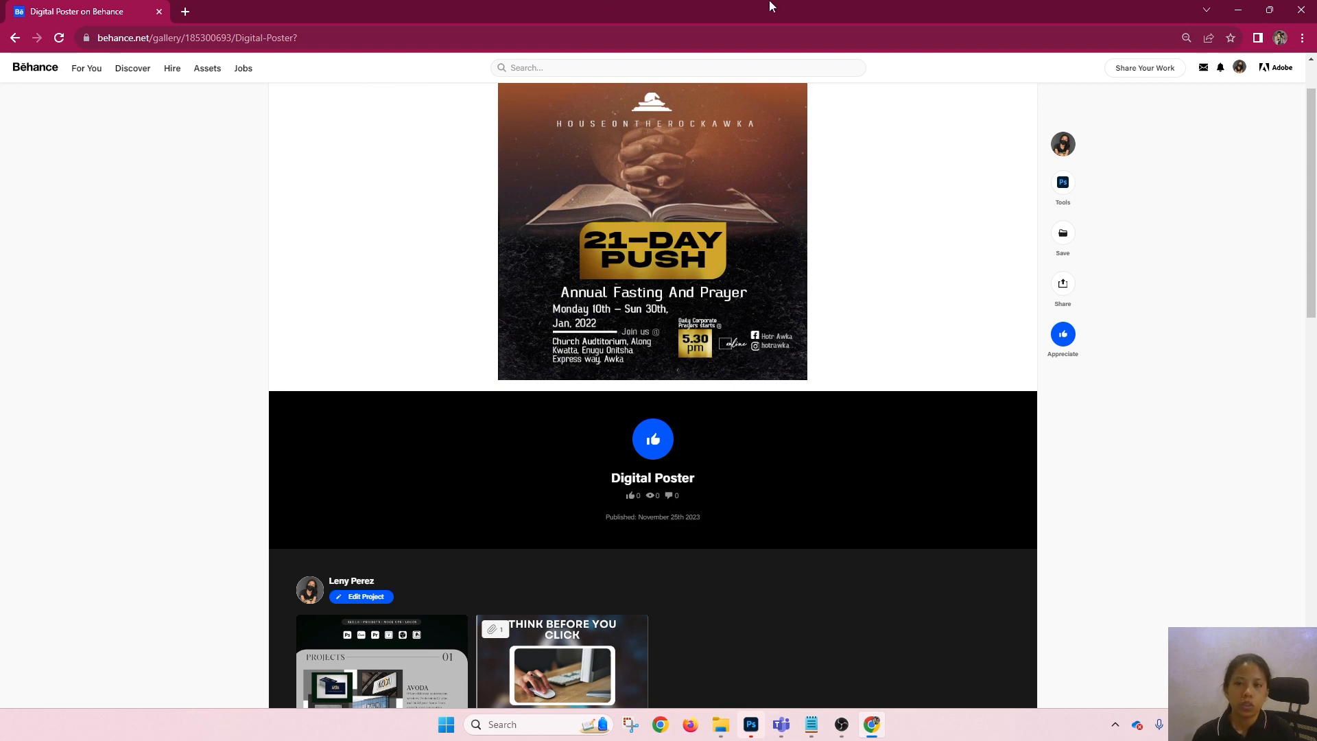
scroll(800, 498, up, 1)
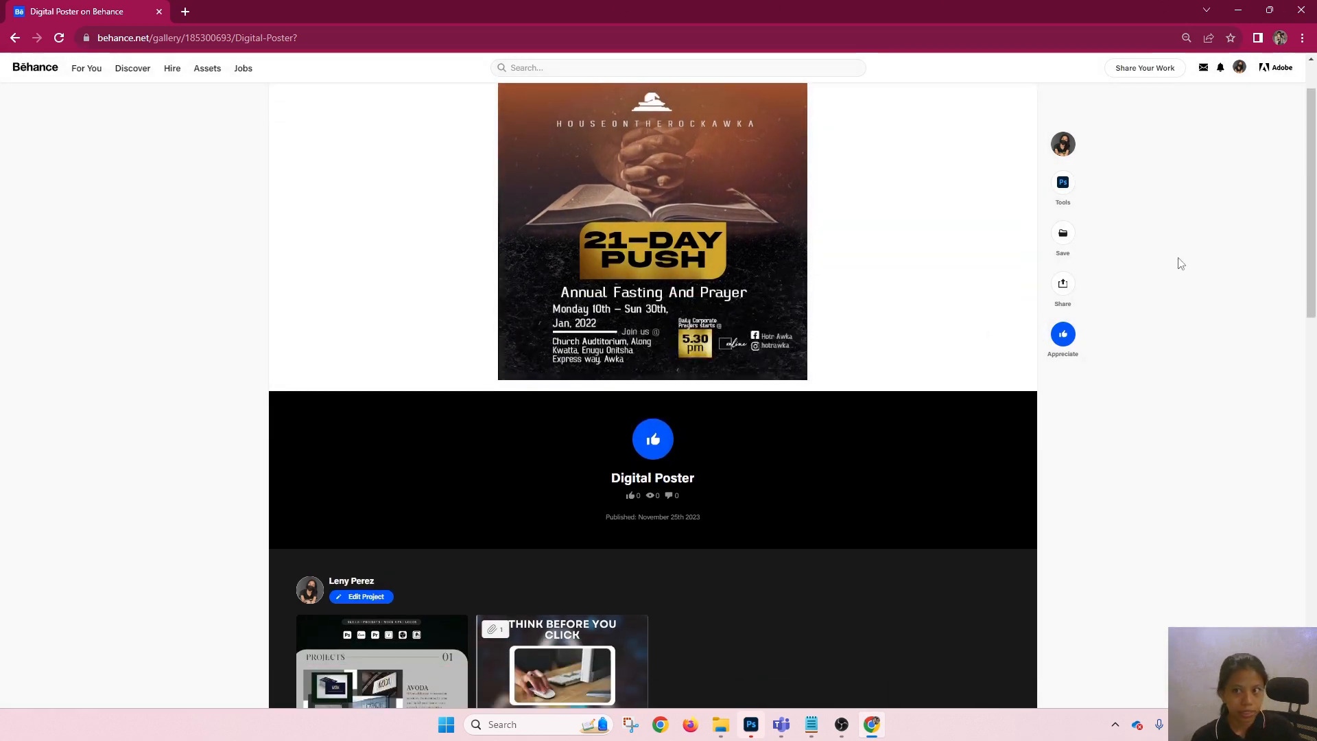
scroll(1176, 261, up, 1)
scroll(371, 601, down, 3)
- Open the WANDERER [s] portfolio project from the owner's other projects and view its sharing options
click(371, 600)
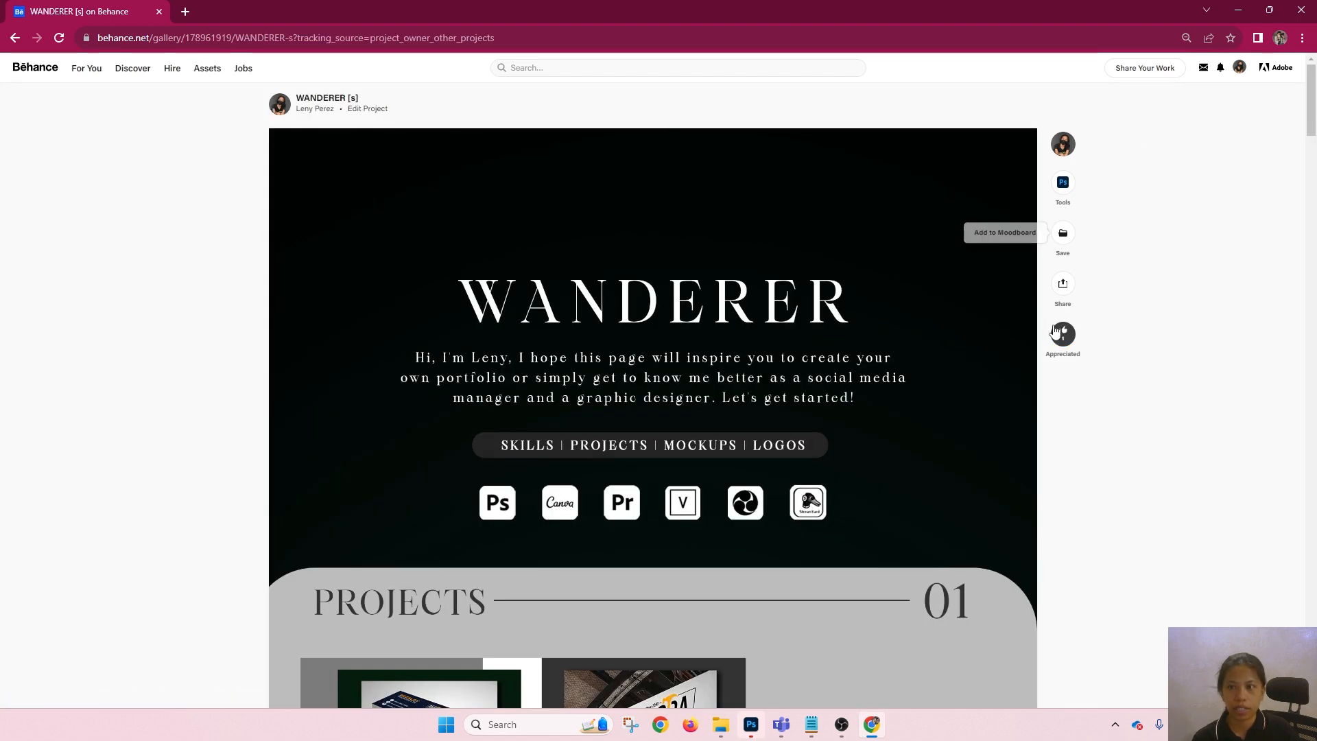
click(1062, 284)
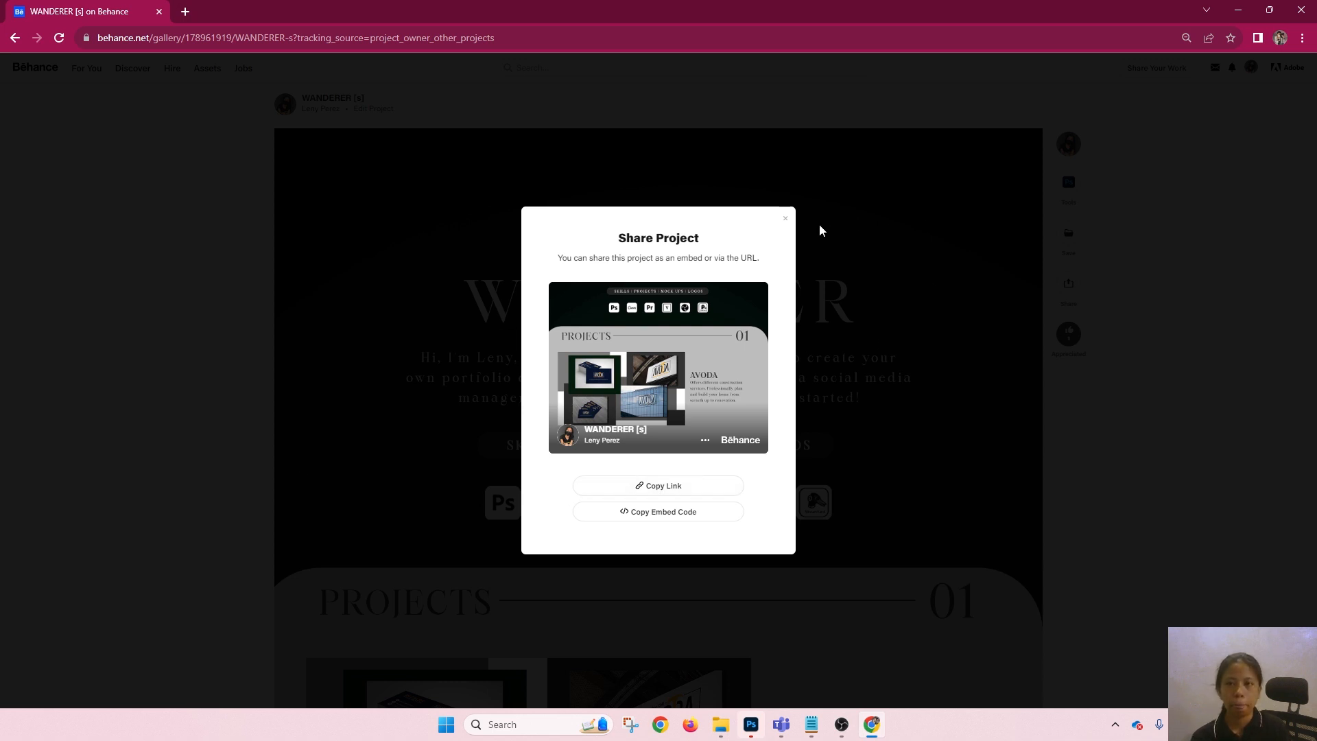
click(786, 220)
- Examine the WANDERER [s] portfolio's projects, mockups and logos through to its closing section
scroll(476, 468, down, 10)
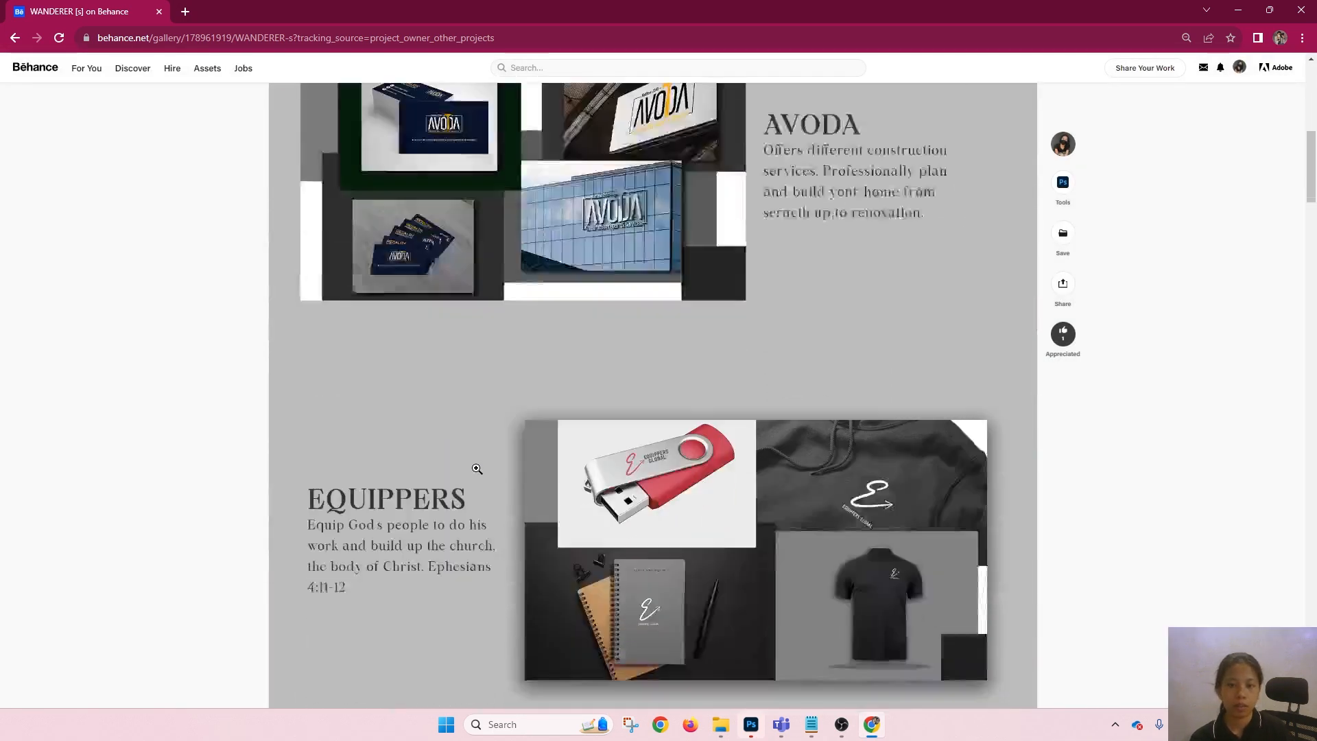
scroll(505, 532, up, 7)
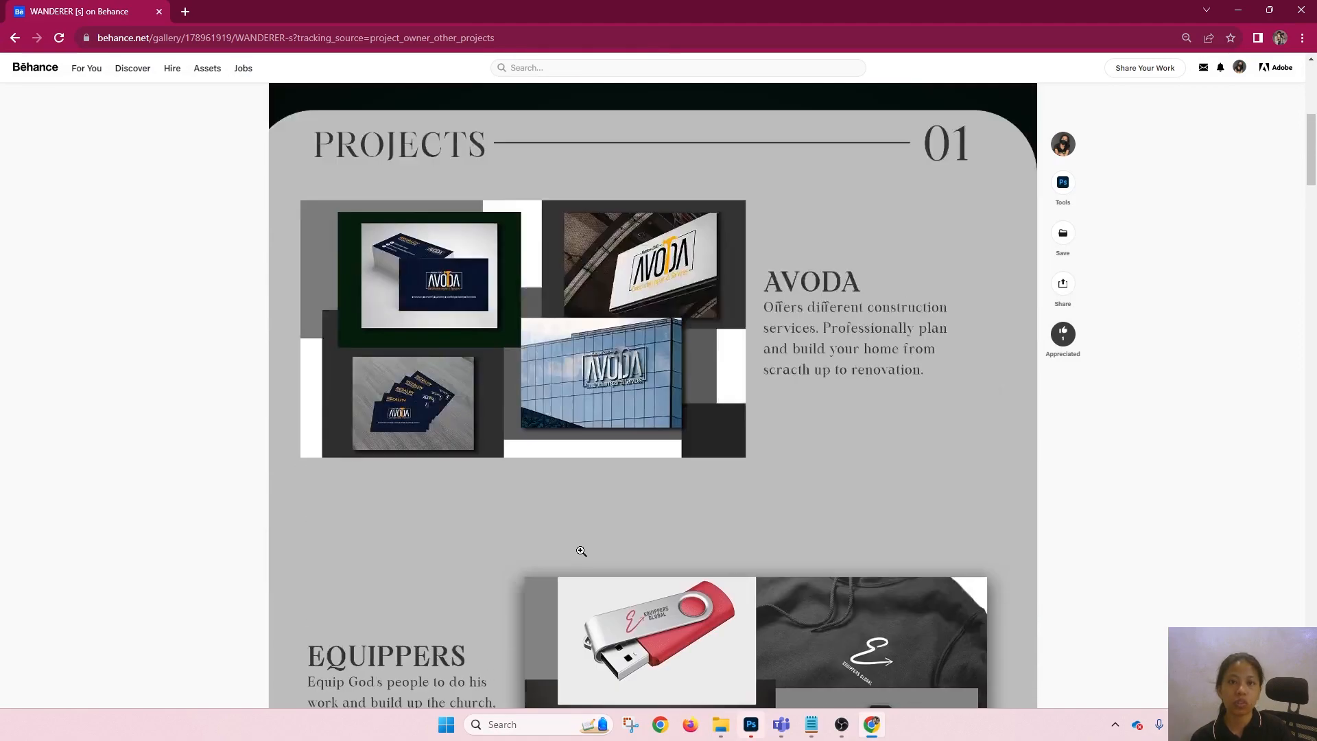
scroll(604, 569, up, 5)
scroll(590, 617, down, 12)
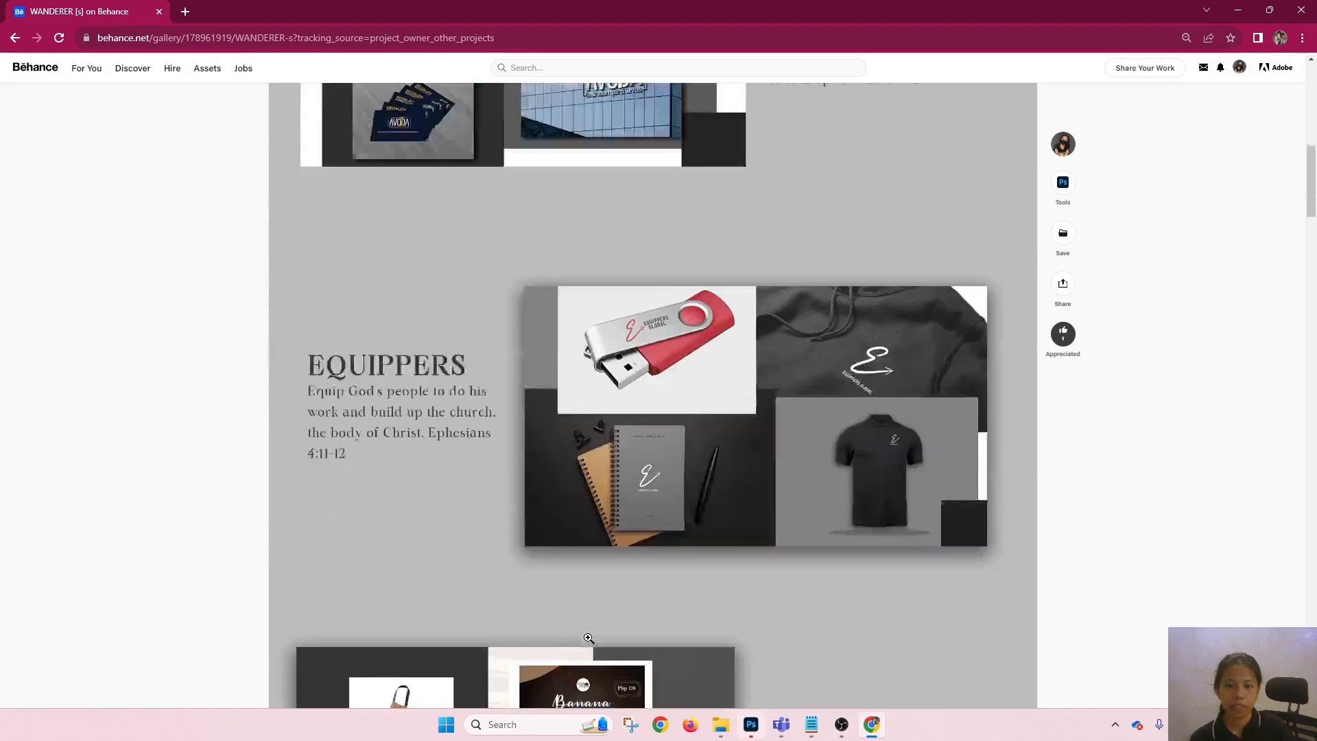
scroll(530, 591, down, 15)
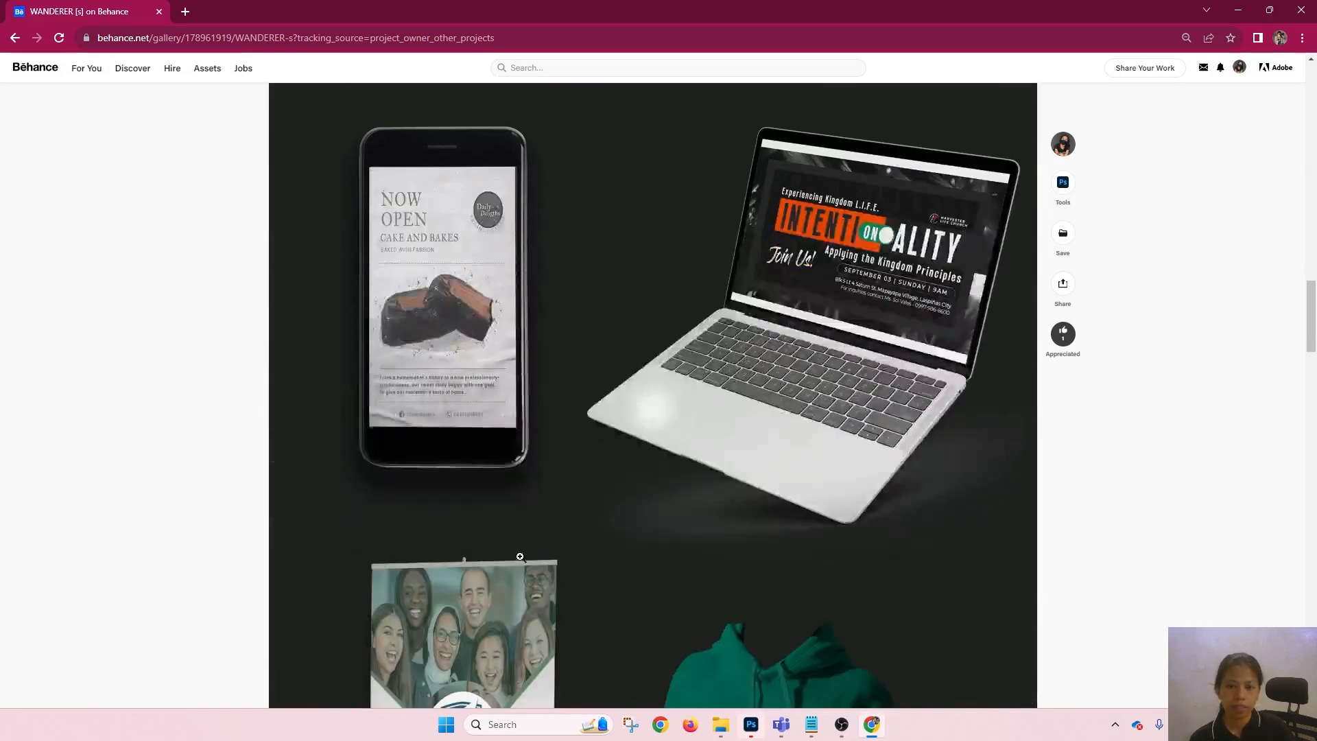
scroll(516, 513, down, 20)
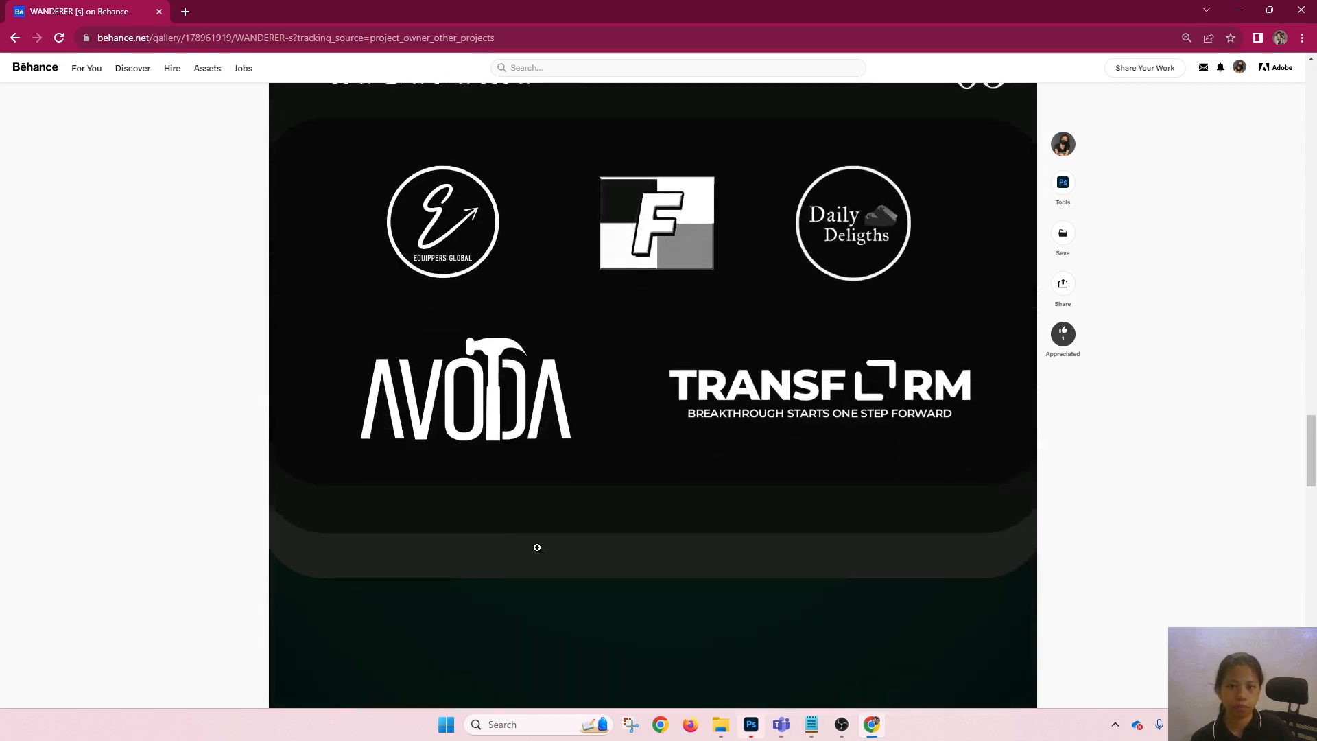
scroll(595, 620, down, 5)
scroll(591, 622, up, 10)
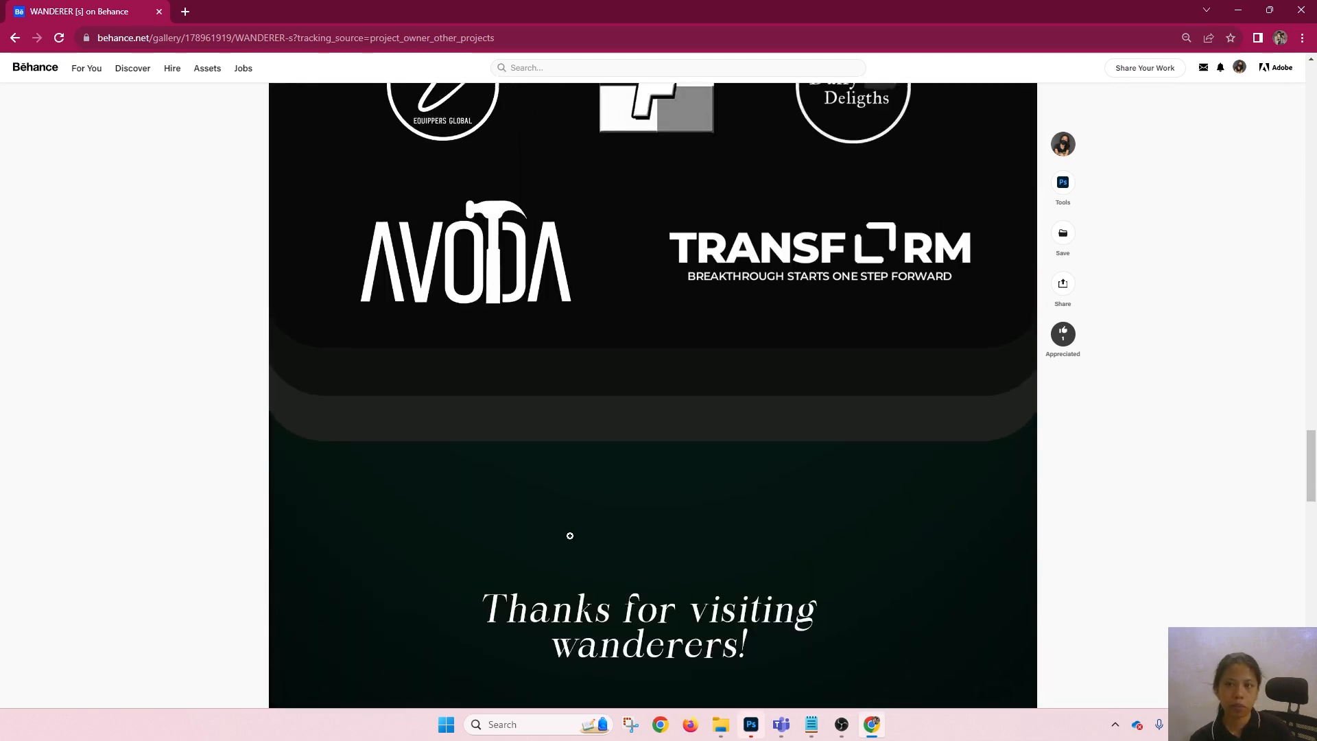
scroll(619, 544, up, 5)
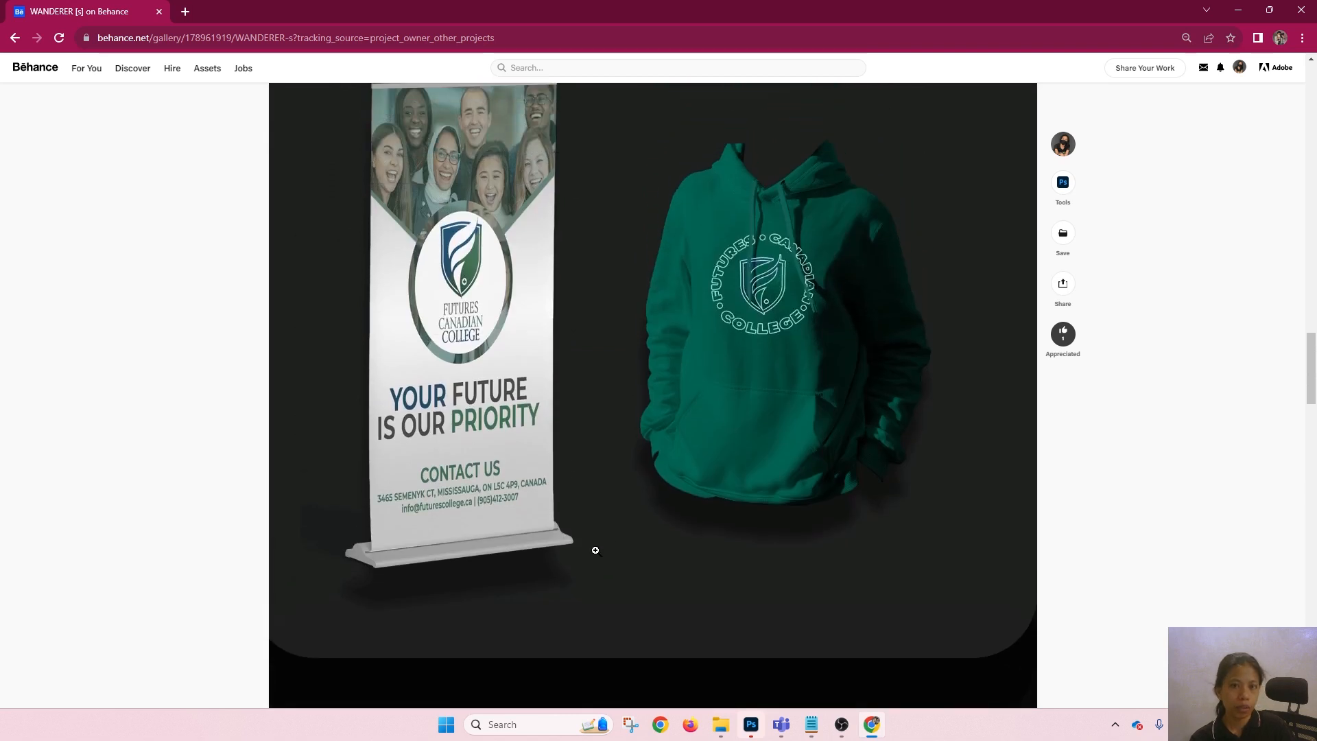
key(alt+Tab)
key(alt+Tab)
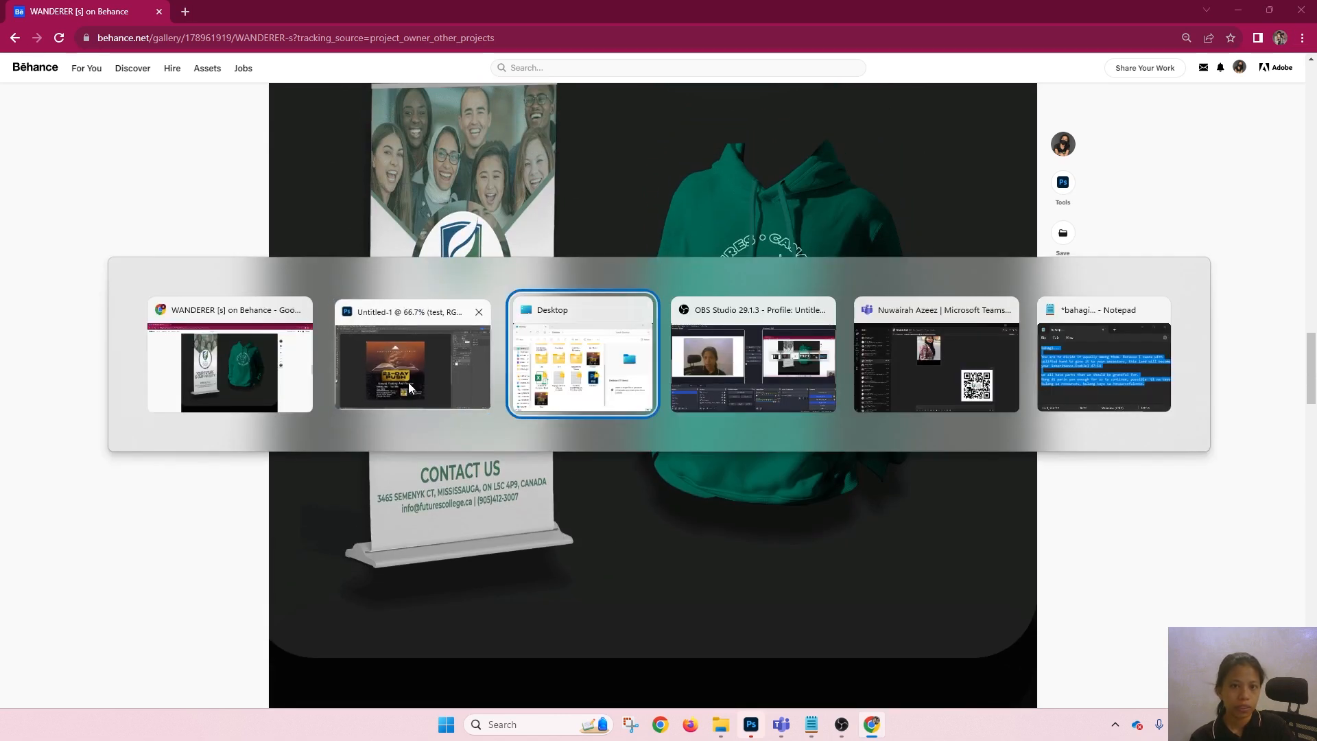
click(263, 381)
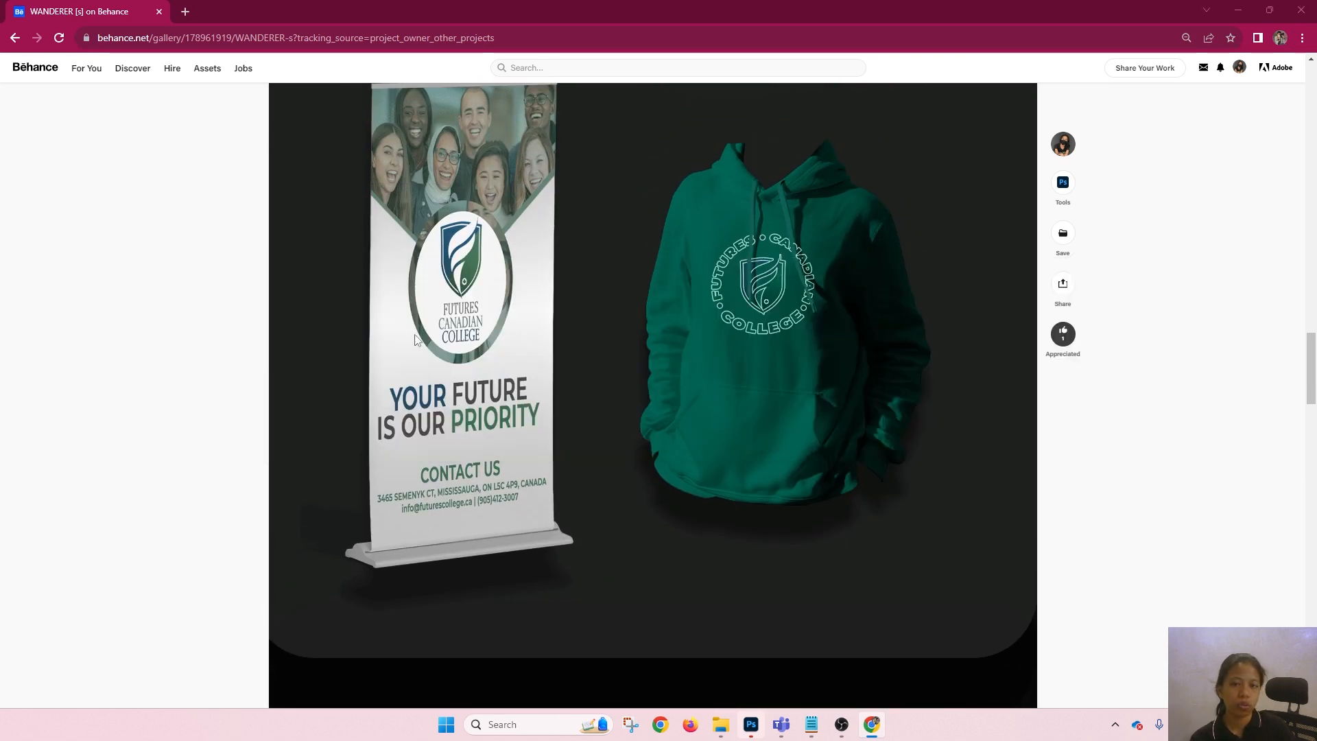
- Switch to OBS Studio and fade the program output to the Main scene with the 300 ms transition
key(alt+Tab)
click(707, 356)
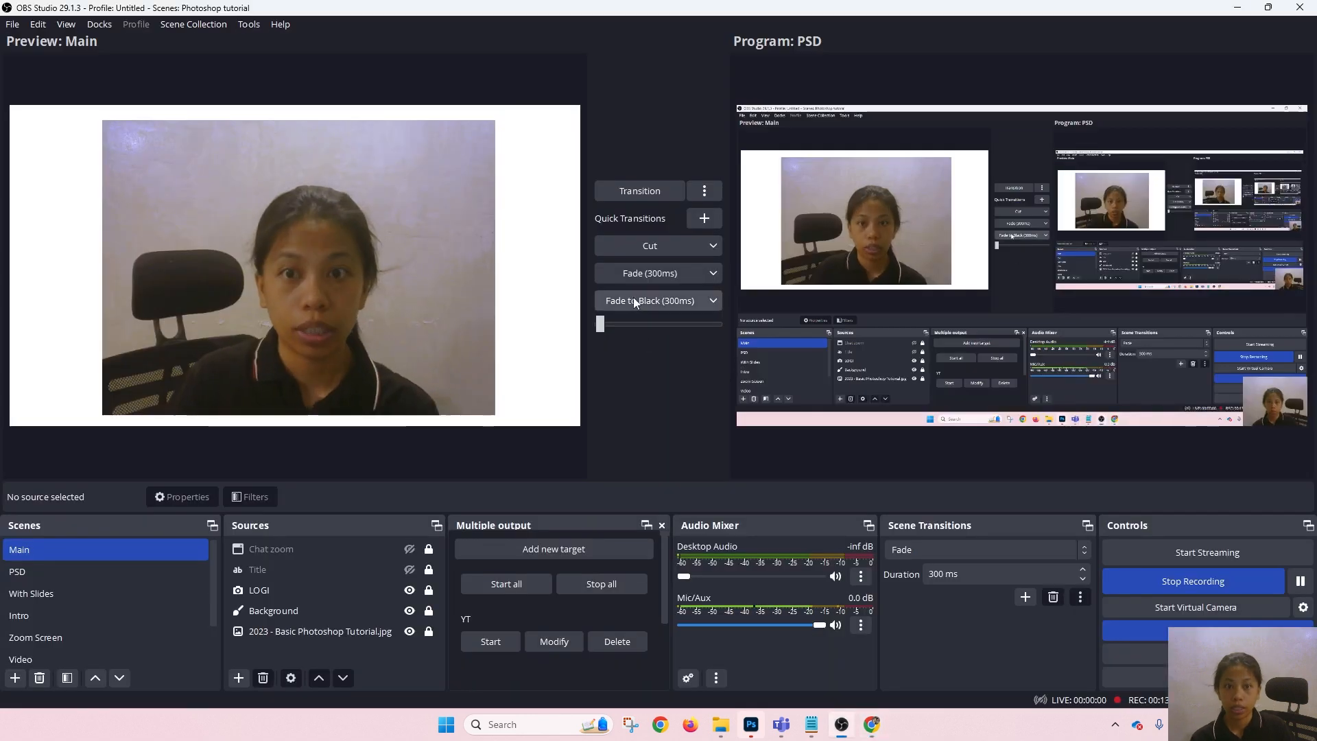
click(660, 274)
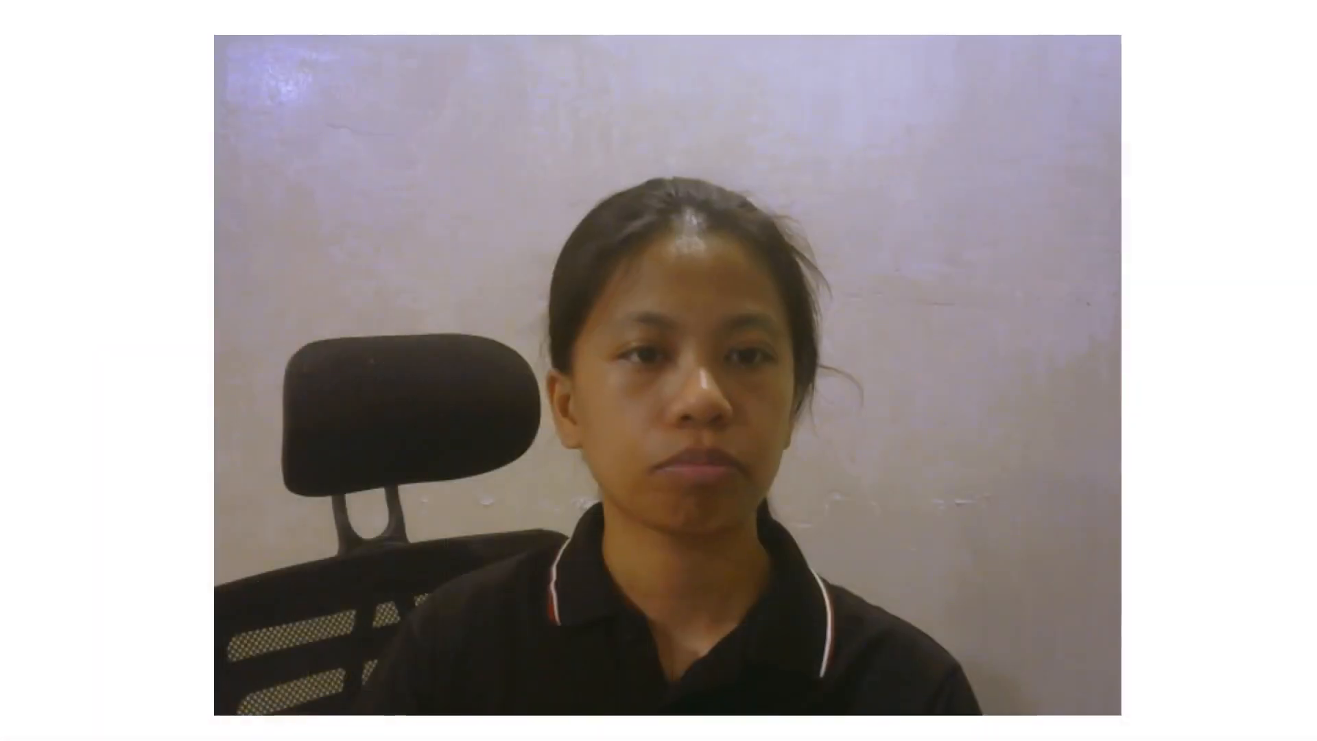